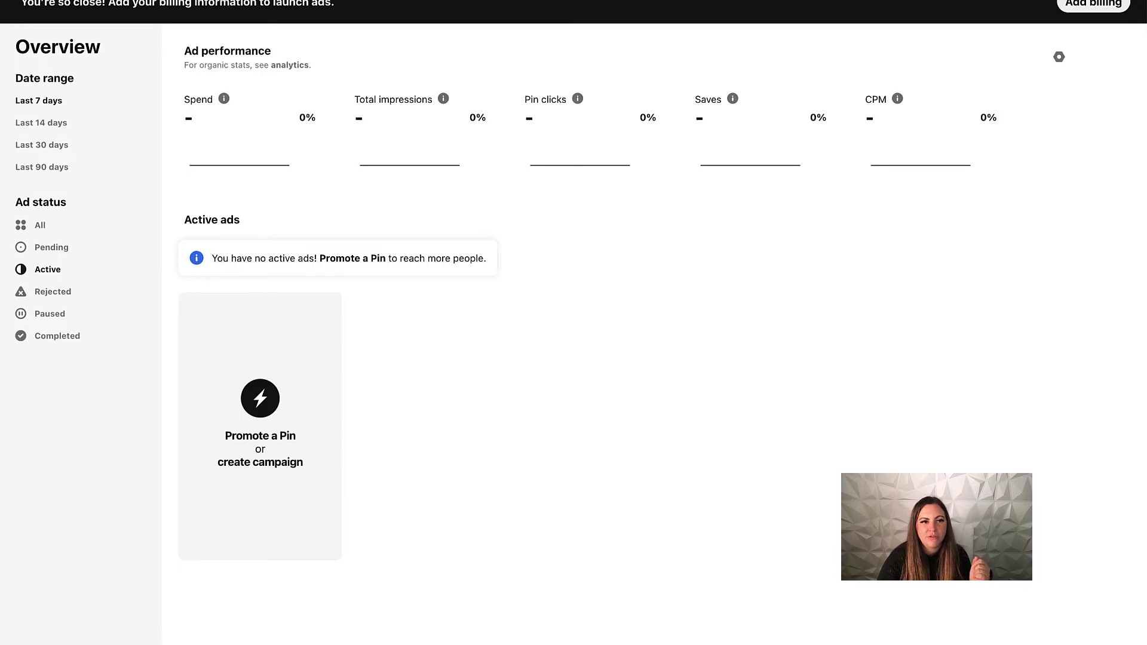
# Go to Settings from the account menu and open the Account management section.
pyautogui.click(1058, 57)
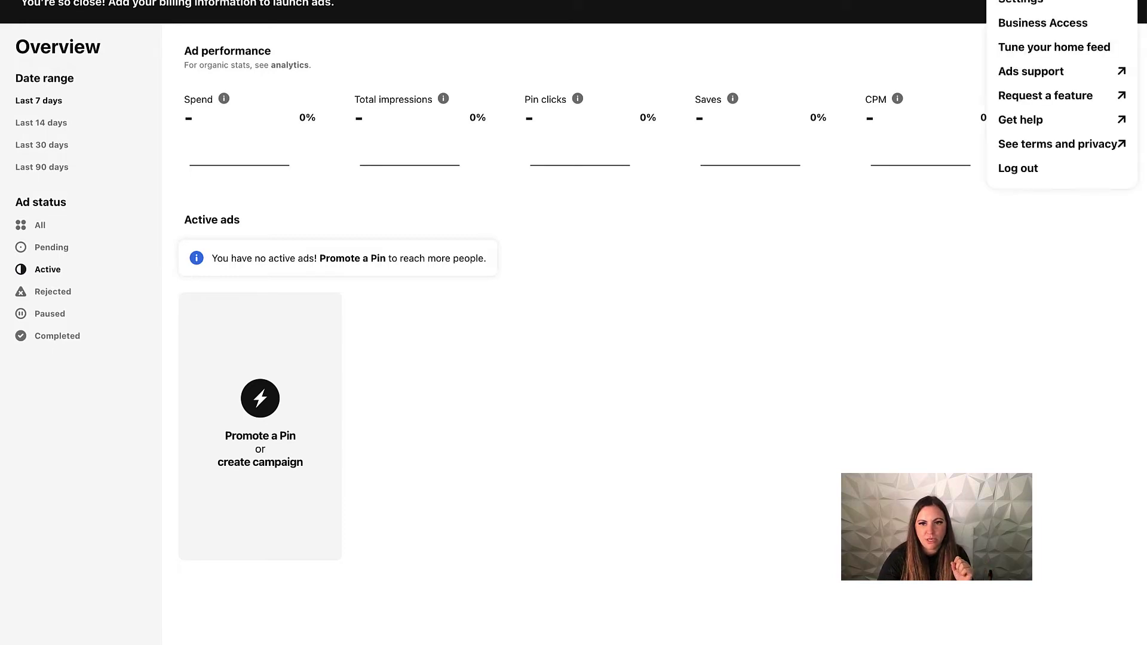
pyautogui.click(1029, 5)
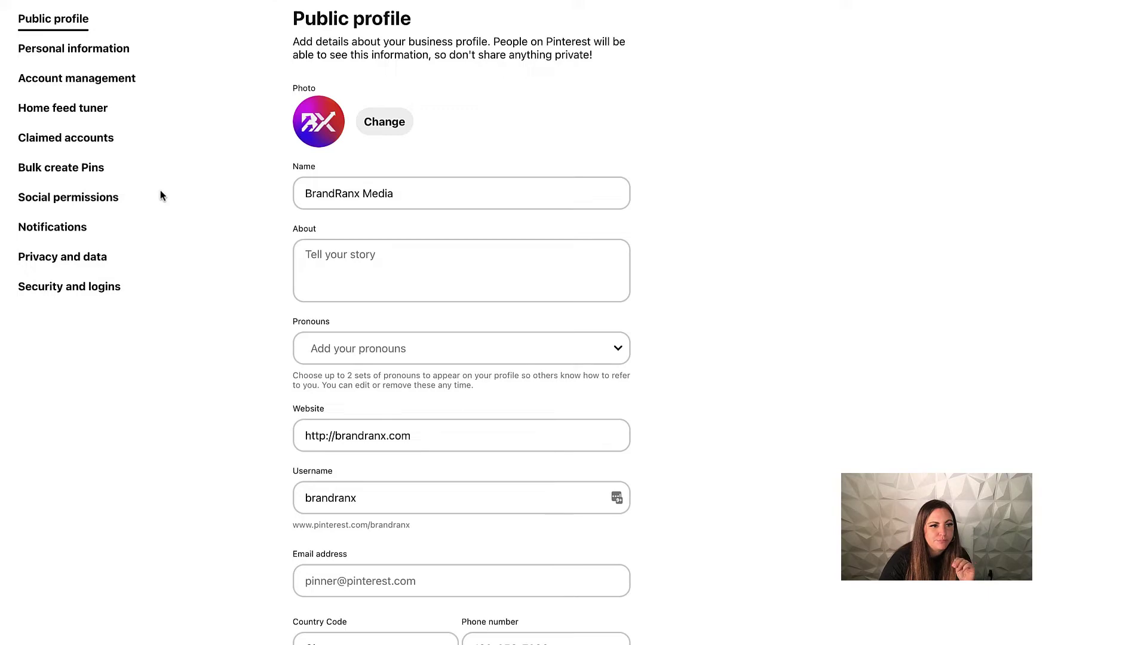
pyautogui.click(92, 87)
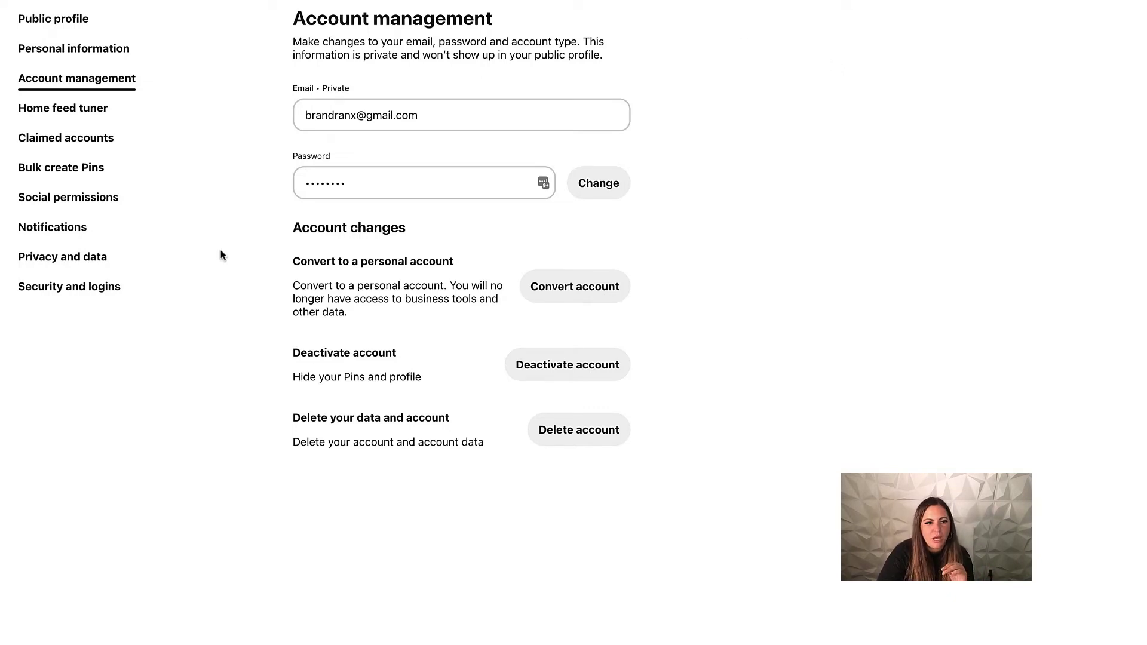
pyautogui.click(47, 20)
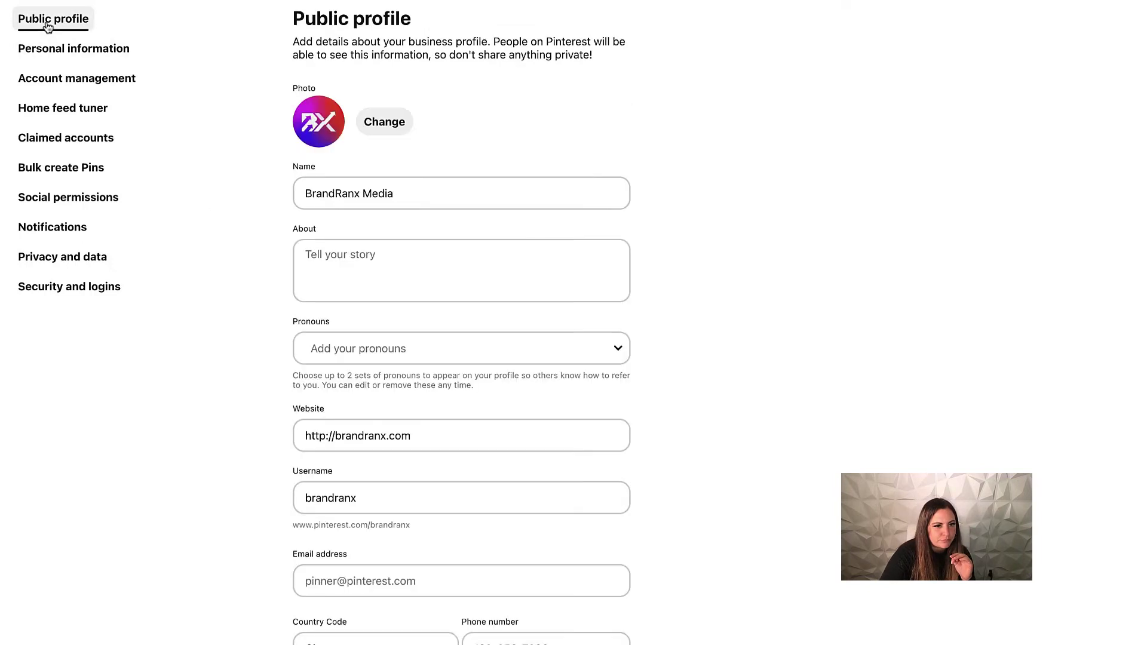
pyautogui.scroll(-3, 471, 307)
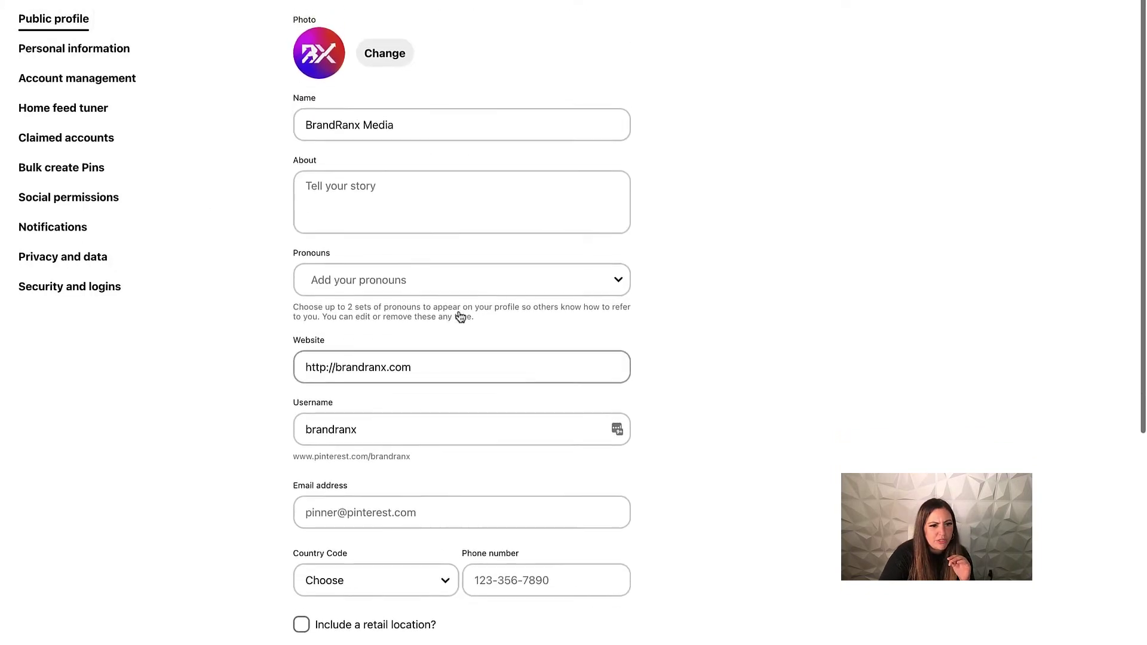
pyautogui.scroll(-4, 457, 309)
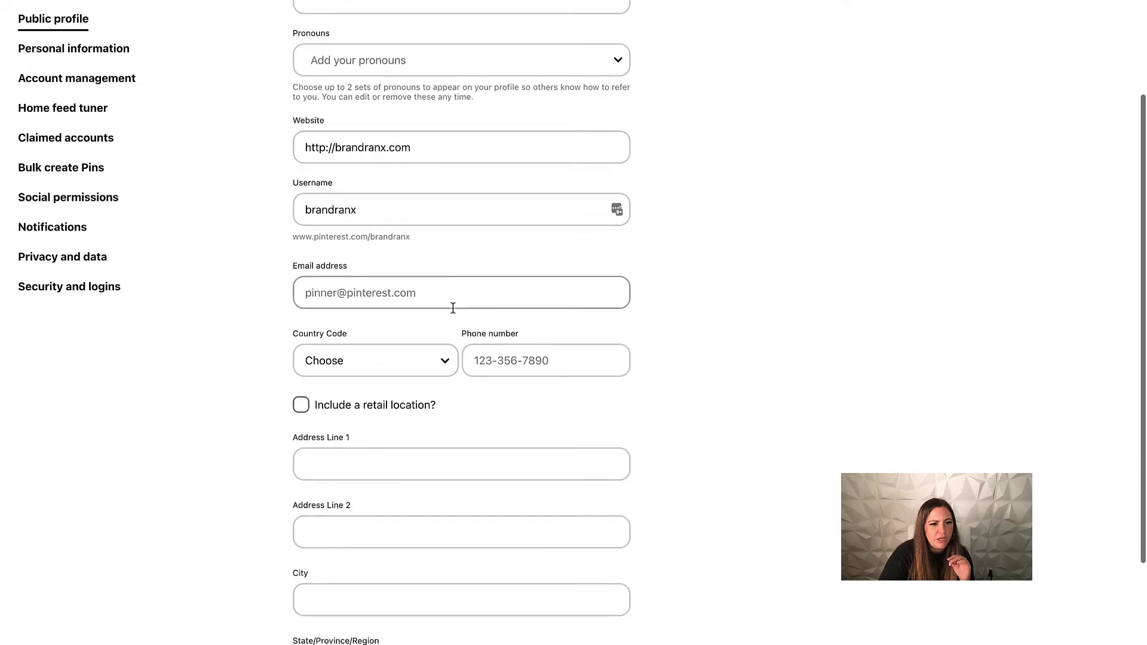
pyautogui.scroll(-6, 427, 295)
pyautogui.scroll(7, 428, 295)
pyautogui.scroll(4, 249, 263)
pyautogui.click(89, 52)
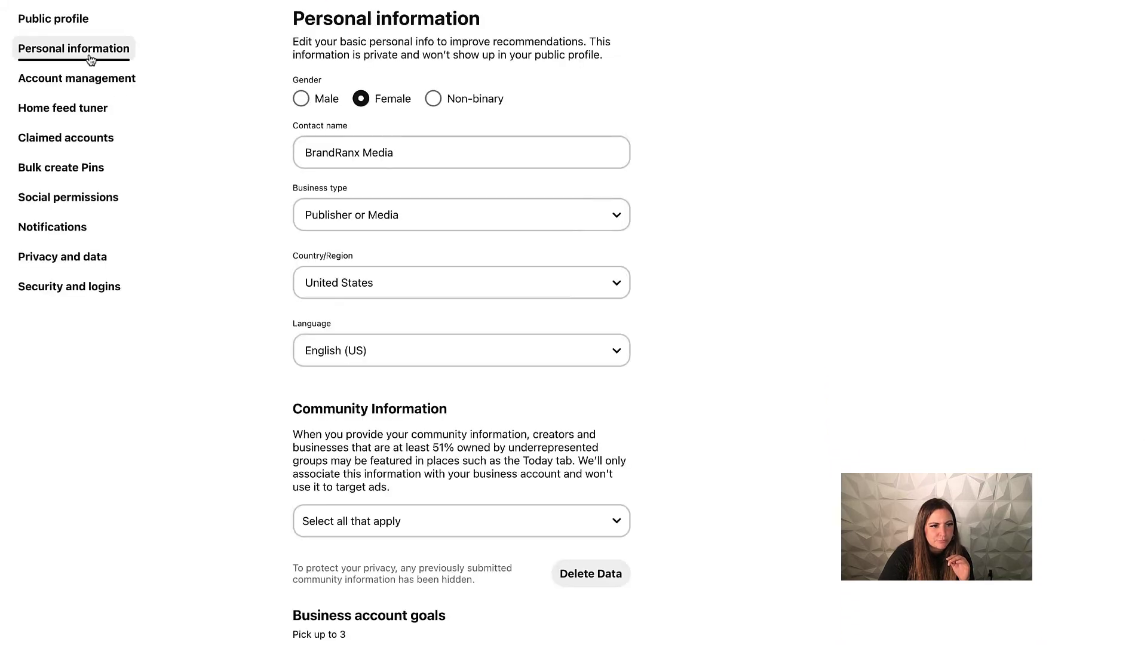
pyautogui.scroll(-2, 260, 282)
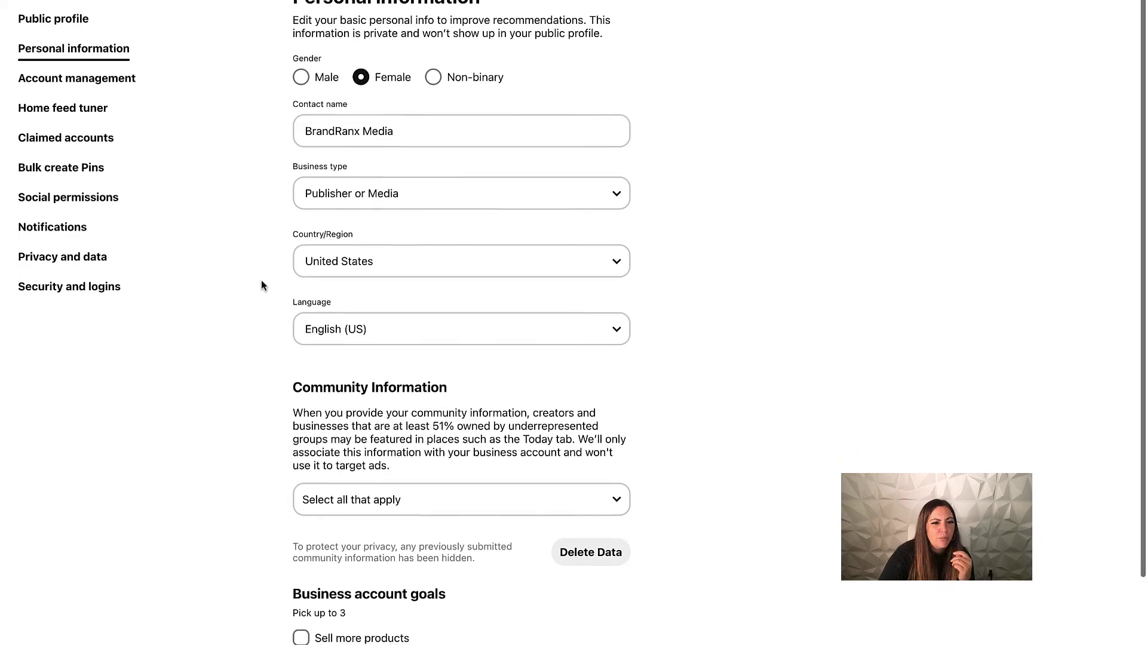
pyautogui.scroll(-2, 257, 278)
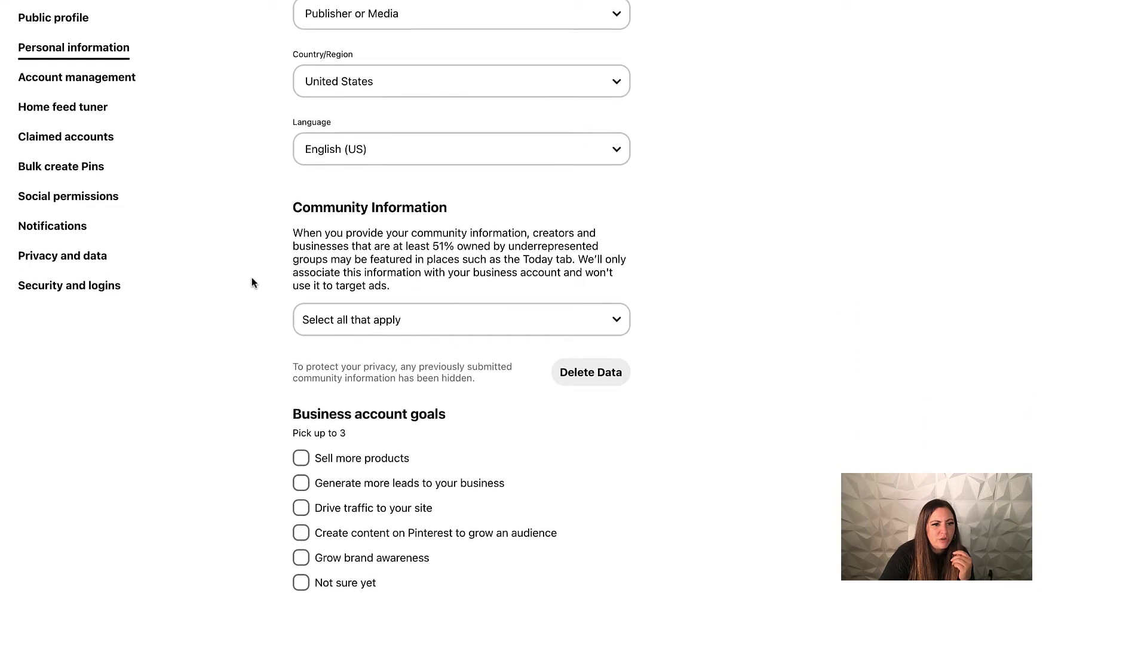
pyautogui.click(62, 88)
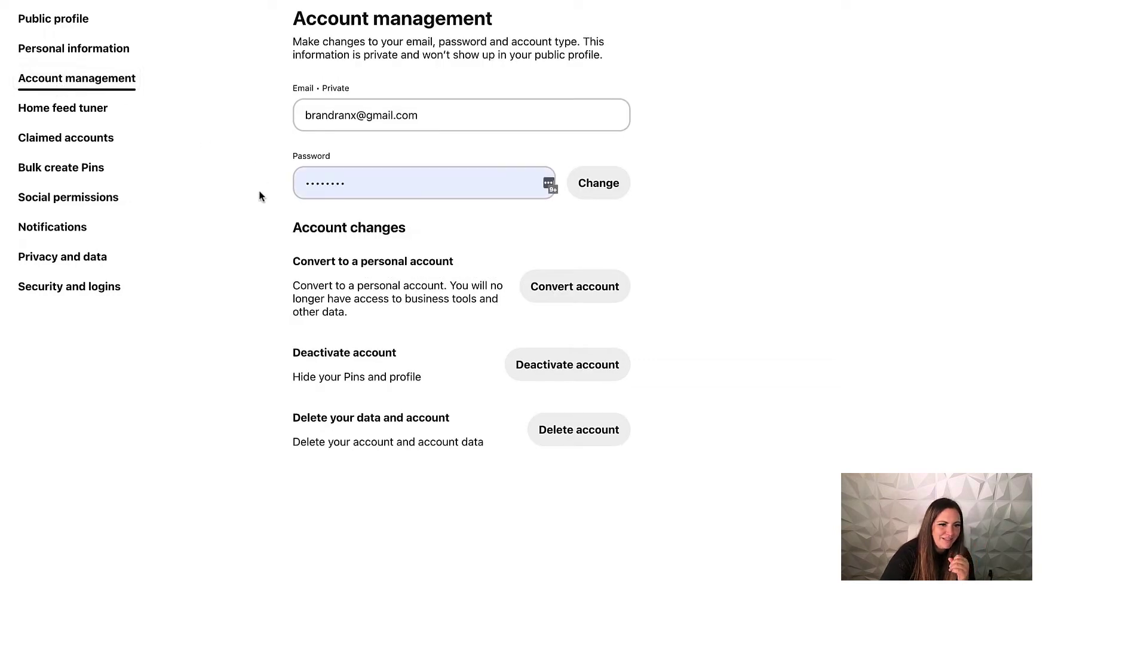
# Browse the Home feed tuner's Boards, Topics and Profiles tabs, then open the BrandRanx Media profile.
pyautogui.click(81, 139)
pyautogui.click(79, 111)
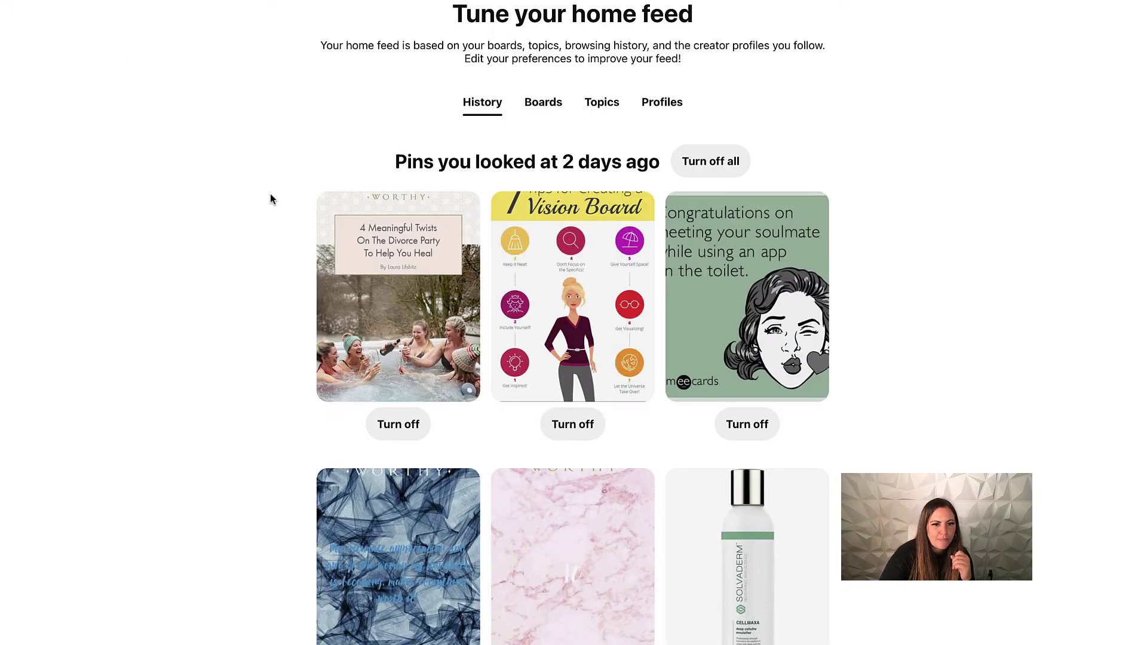
pyautogui.click(545, 104)
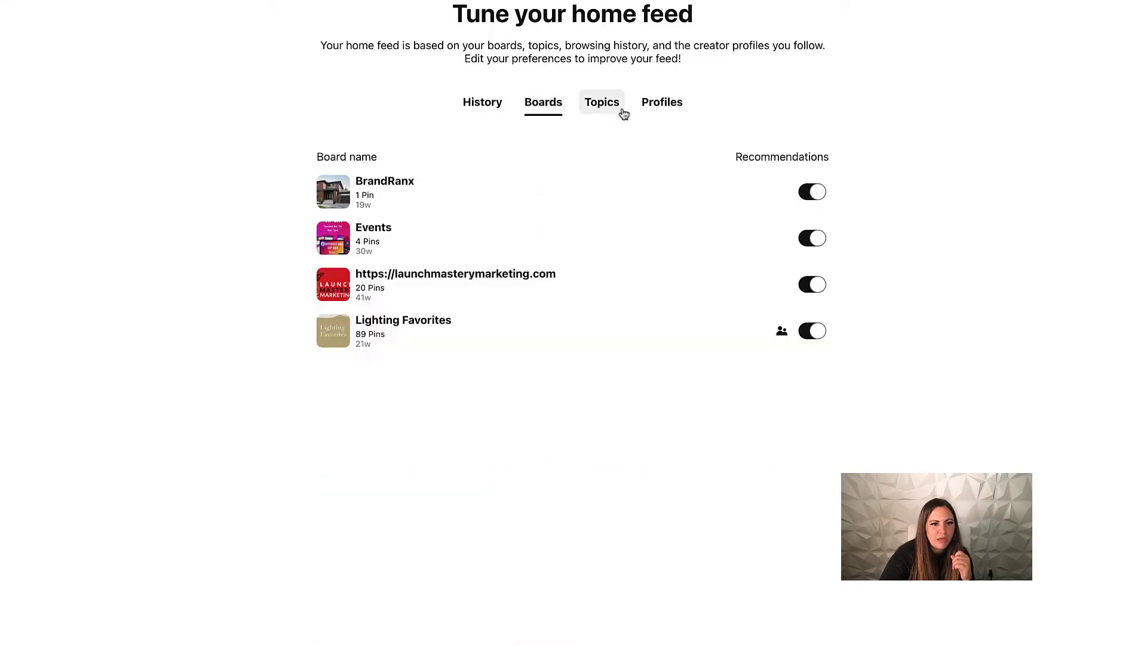
pyautogui.click(600, 110)
pyautogui.click(661, 108)
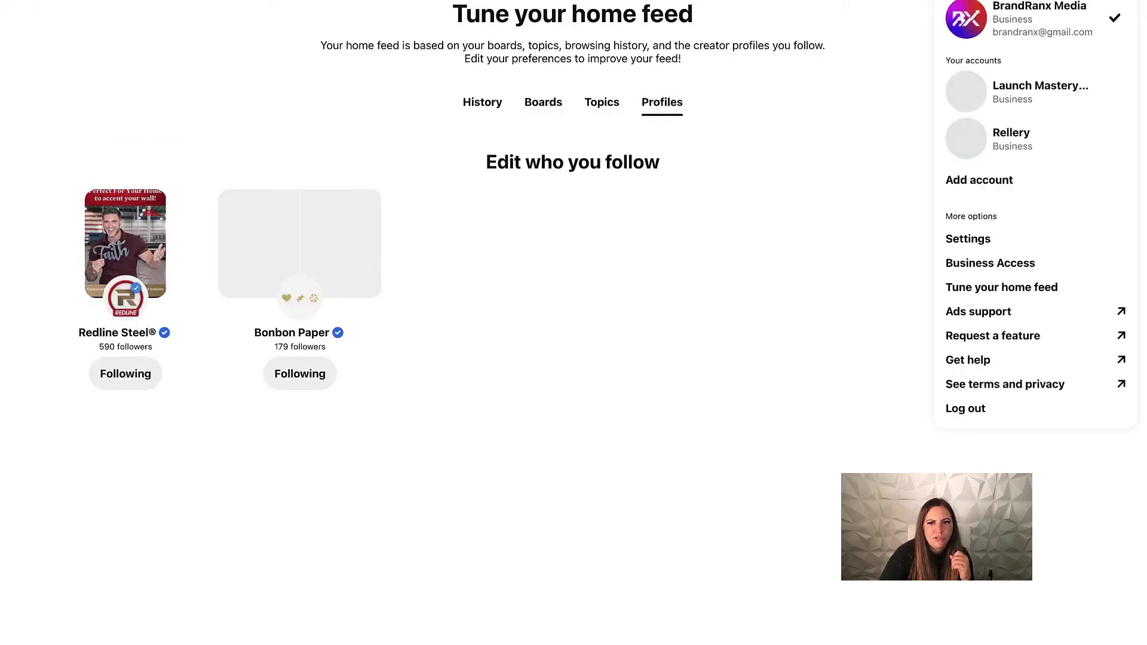
pyautogui.click(1048, 31)
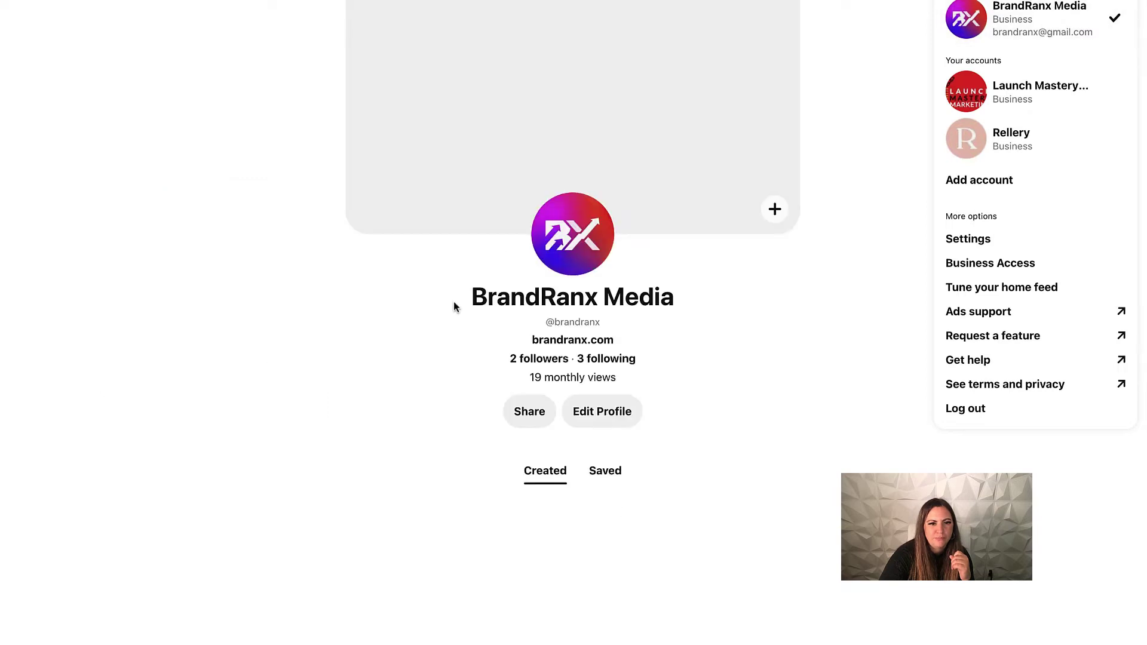
# Go to Settings, view Claimed accounts, then open the Bulk create Pins section.
pyautogui.click(1016, 242)
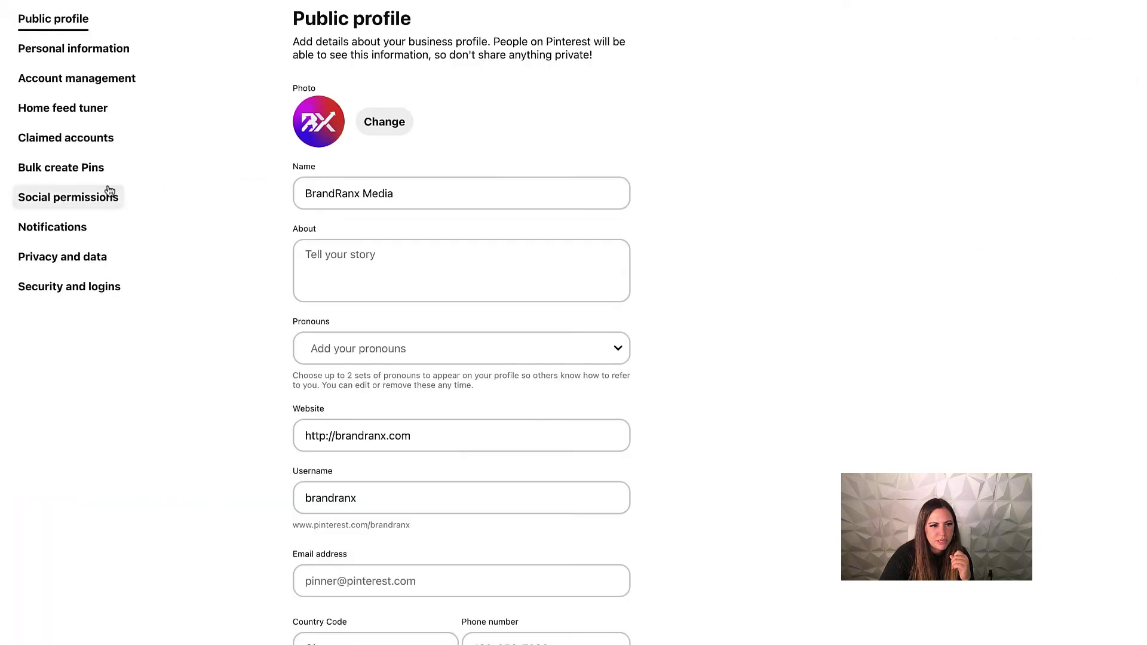
pyautogui.click(41, 140)
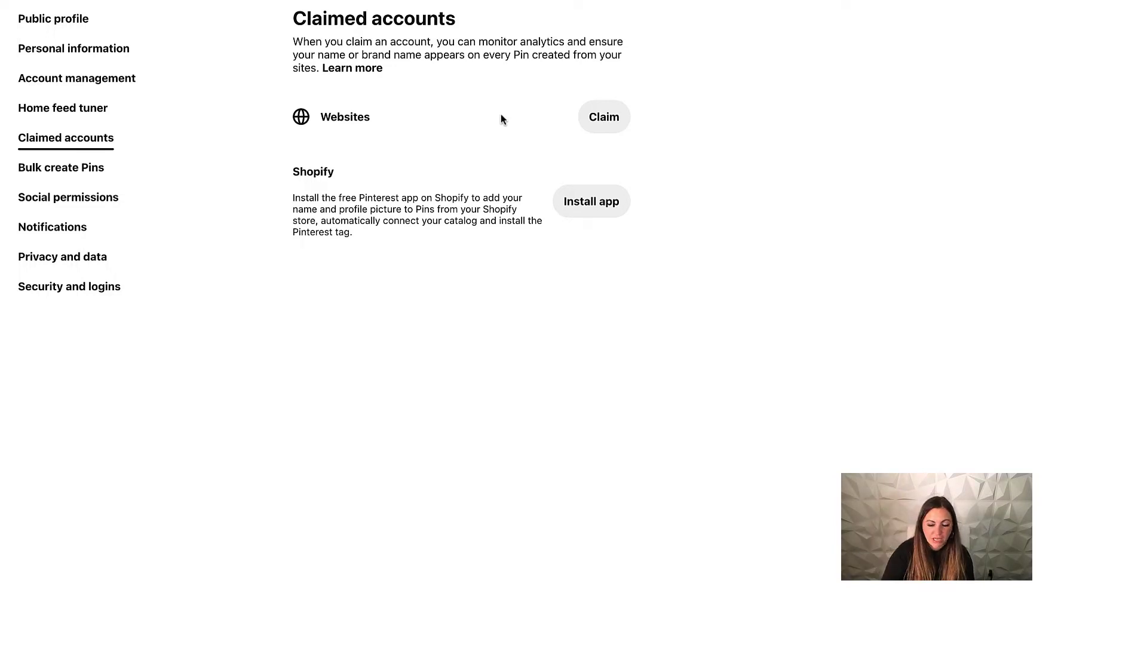
pyautogui.click(47, 168)
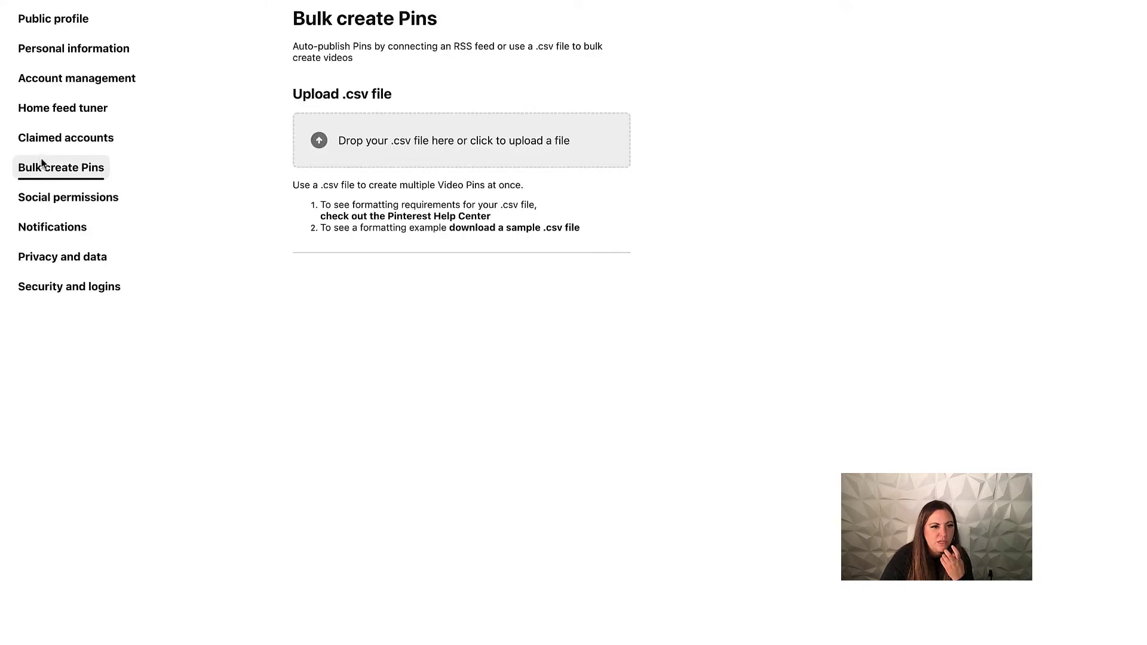
# Look through the Social permissions, Notifications, and Privacy and data settings.
pyautogui.click(70, 204)
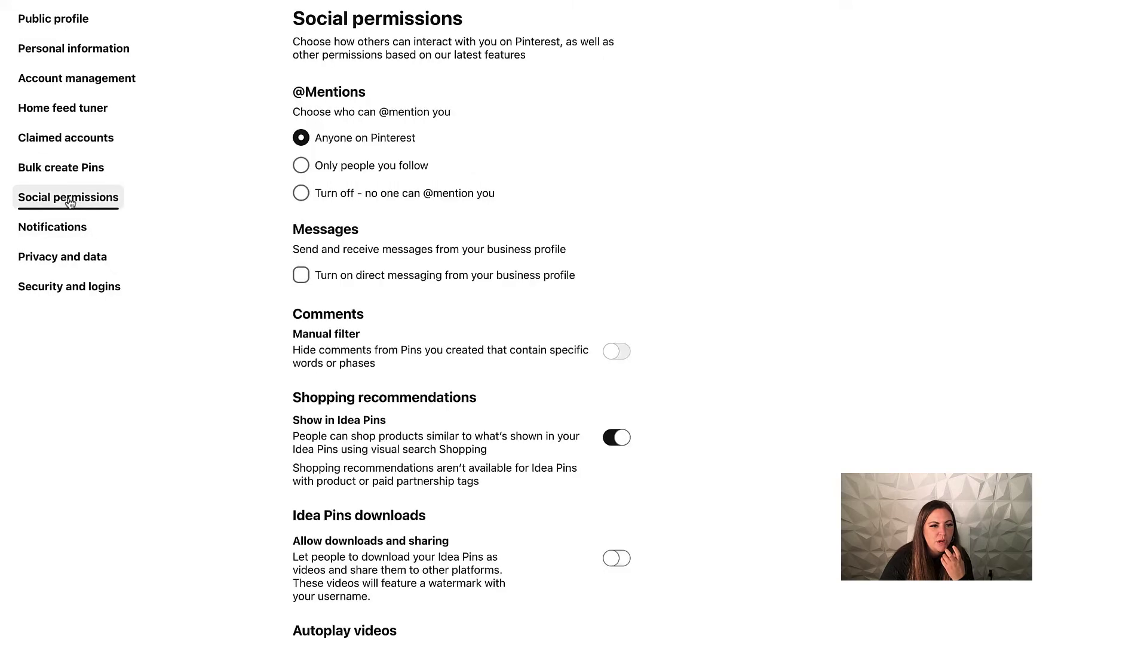
pyautogui.scroll(-1, 522, 270)
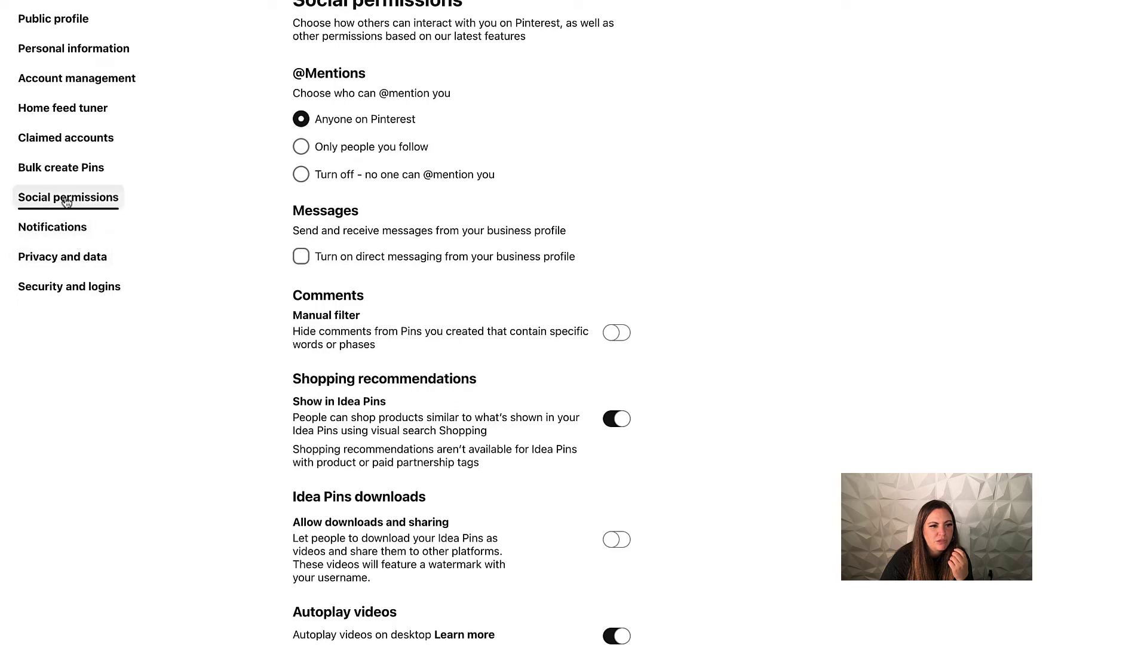
pyautogui.click(73, 233)
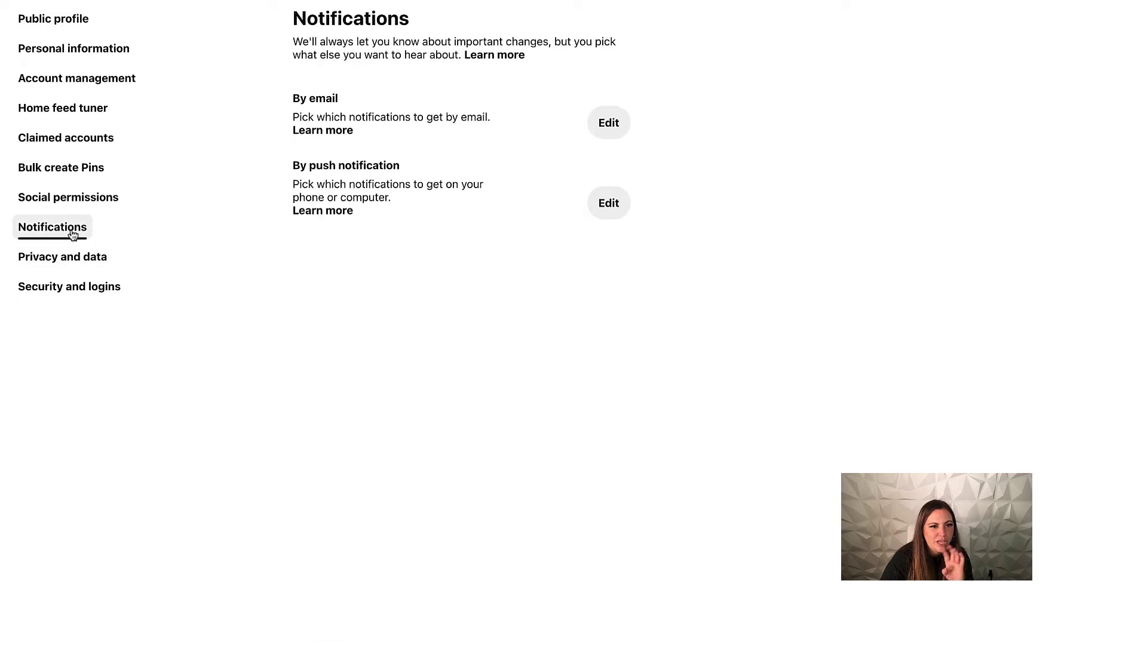
pyautogui.click(70, 264)
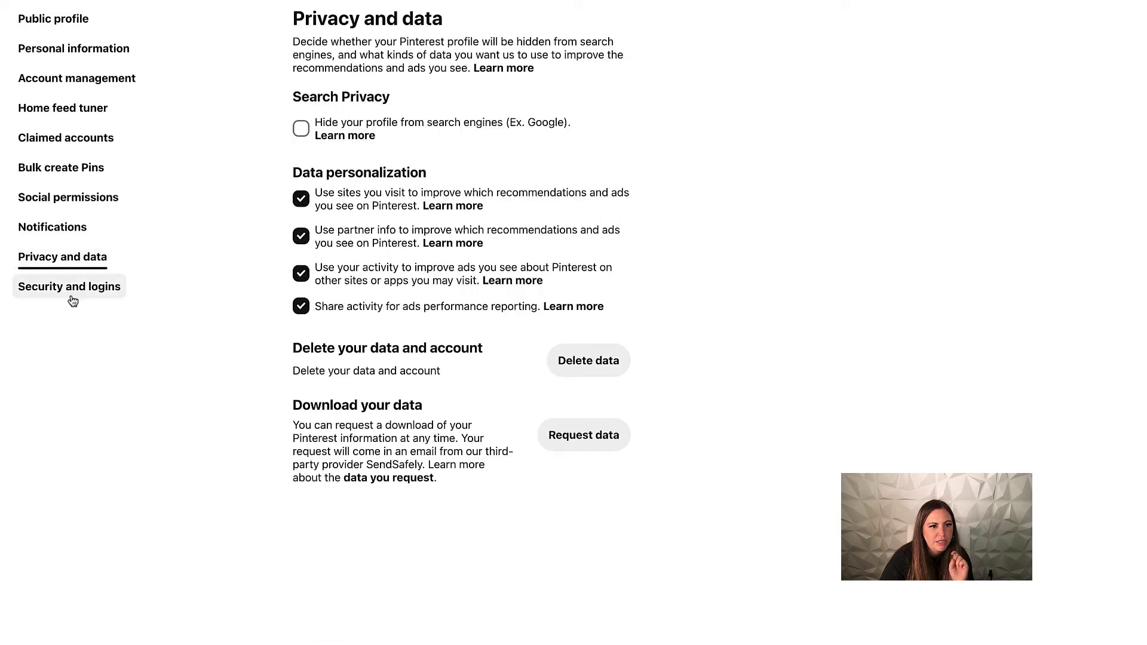
# Open Security and logins and review its login options and connected Canva app.
pyautogui.click(69, 293)
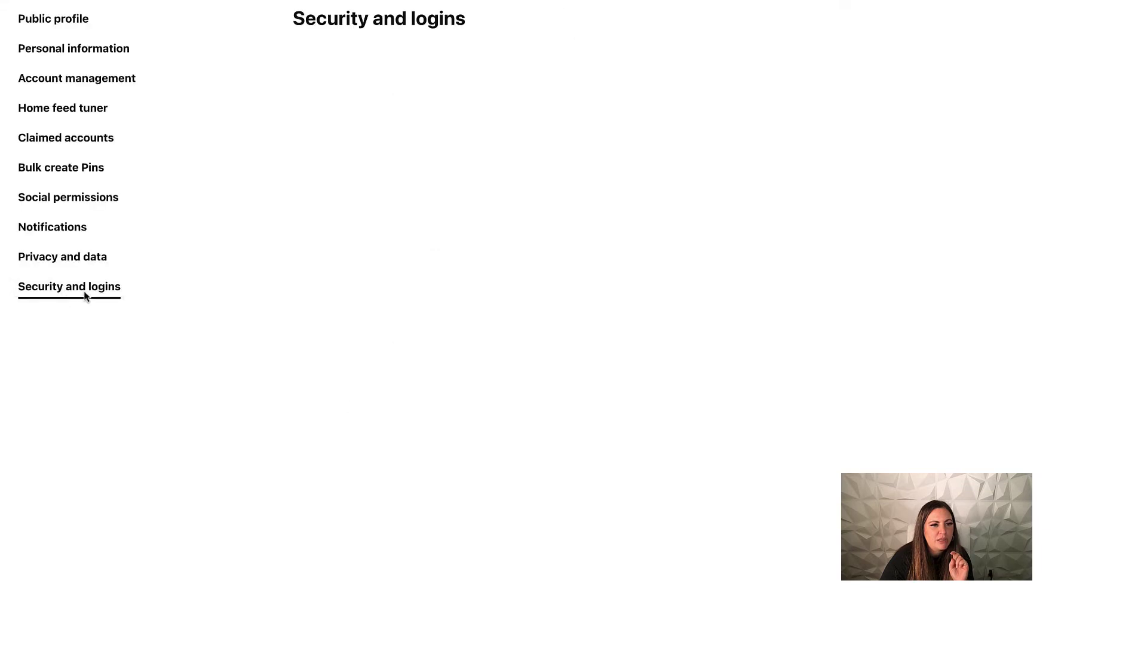
pyautogui.scroll(-1, 708, 214)
pyautogui.scroll(1, 702, 214)
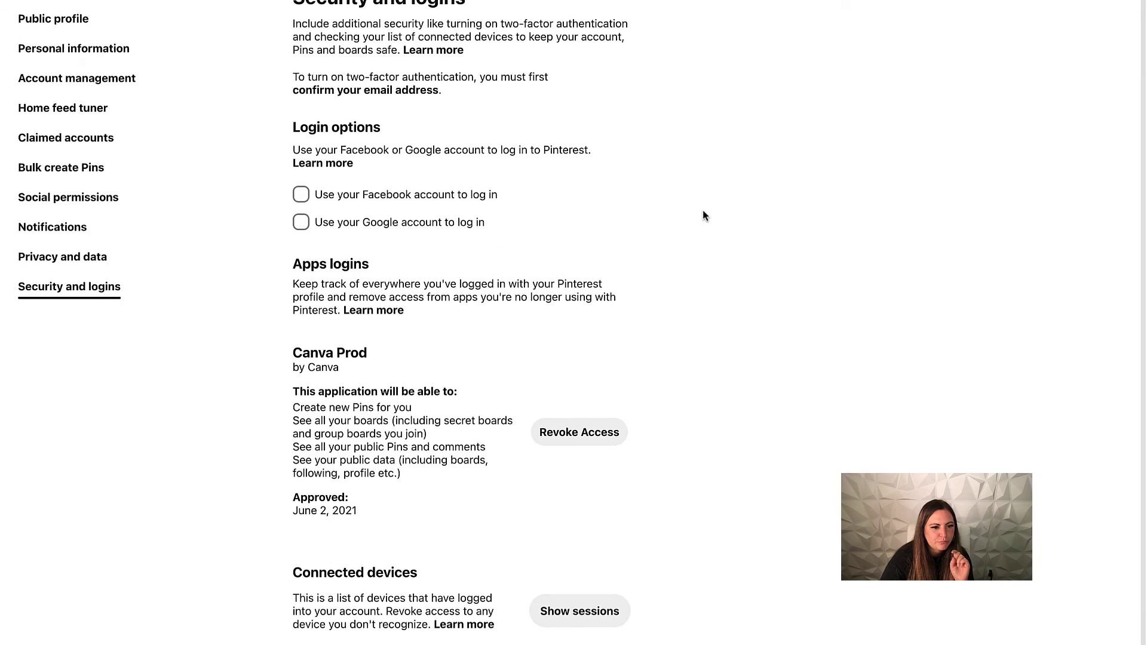
pyautogui.scroll(1, 701, 214)
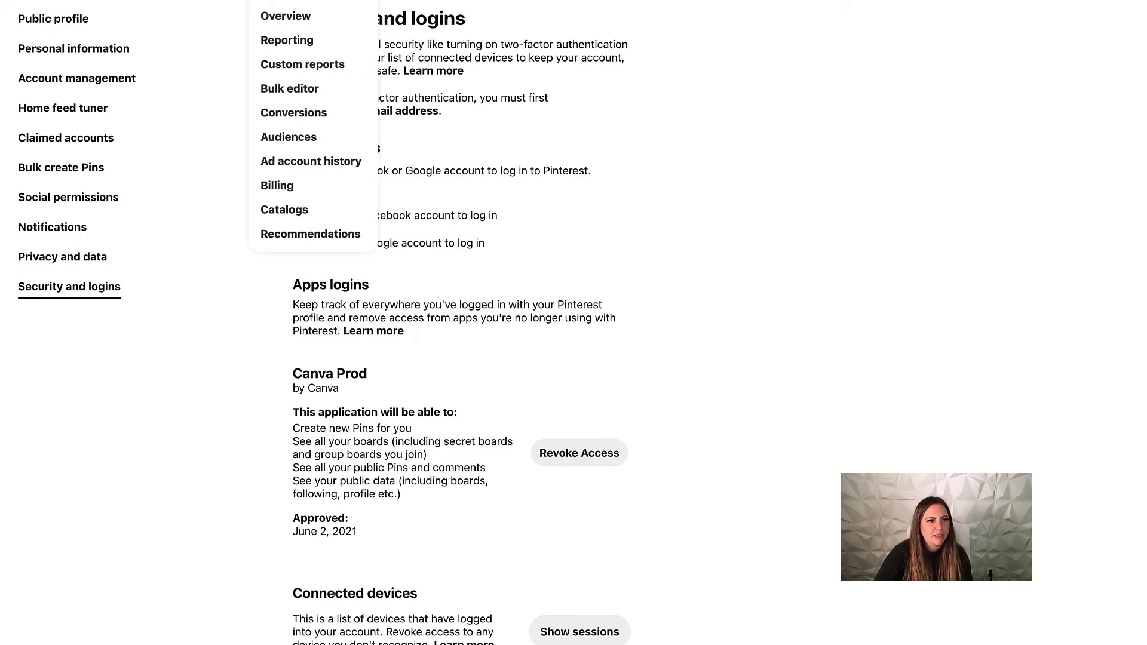
# Switch from the ads overview to the Reporting page showing 0 campaigns.
pyautogui.click(291, 18)
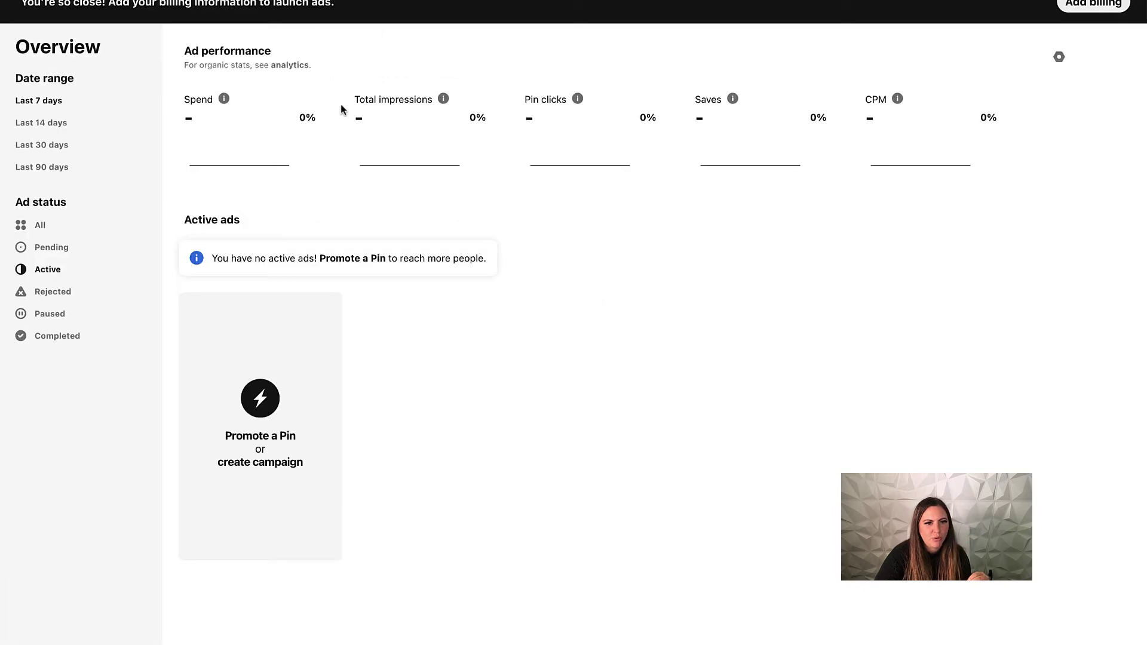
pyautogui.click(281, 2)
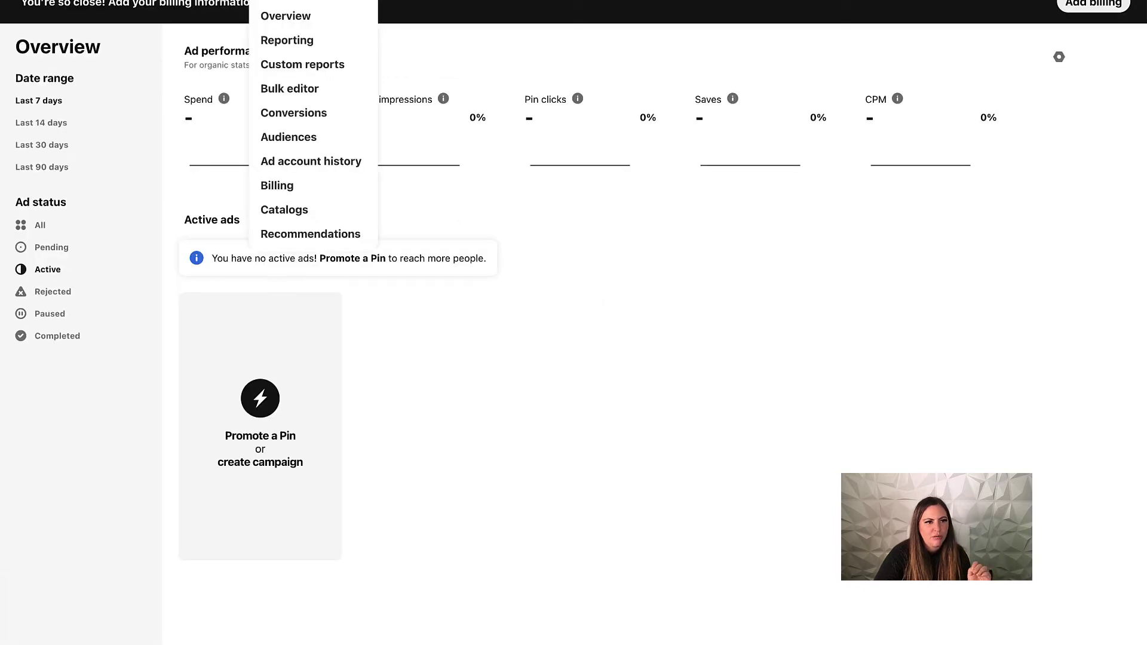
pyautogui.click(281, 40)
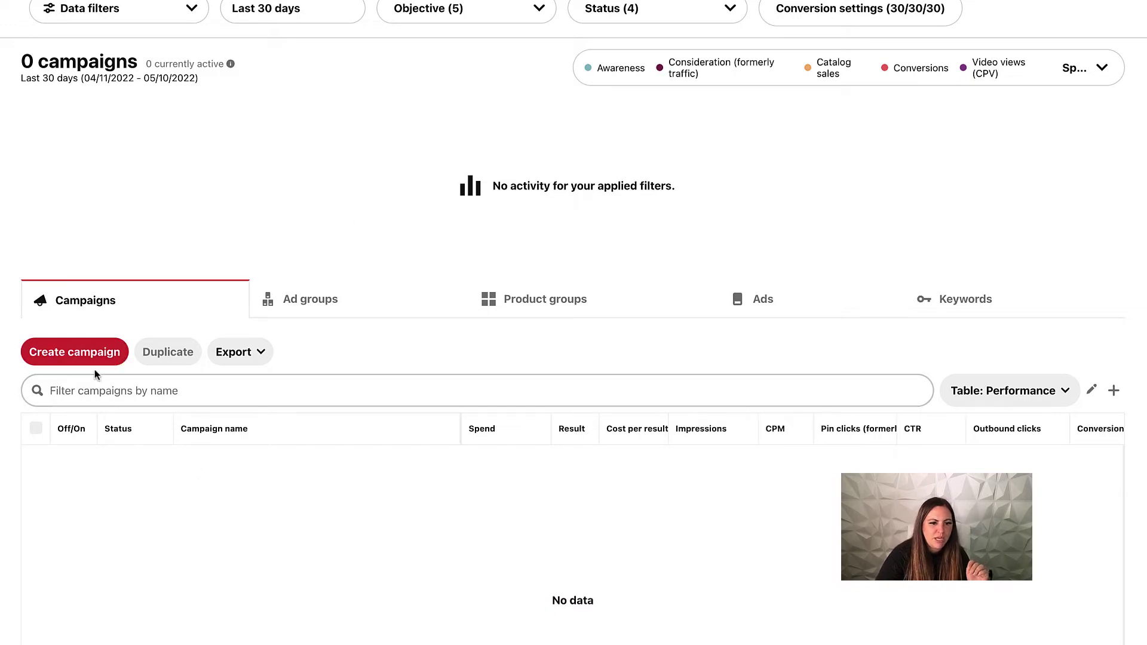
# Start a new campaign, discarding the earlier draft instead of resuming it.
pyautogui.click(78, 351)
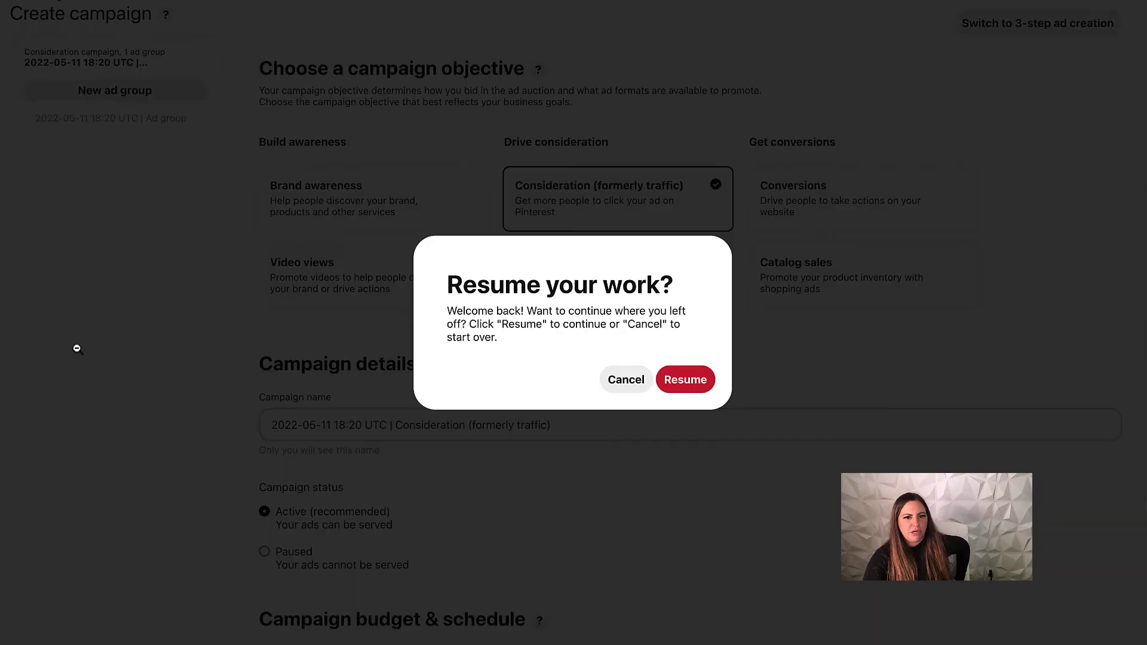
pyautogui.click(618, 389)
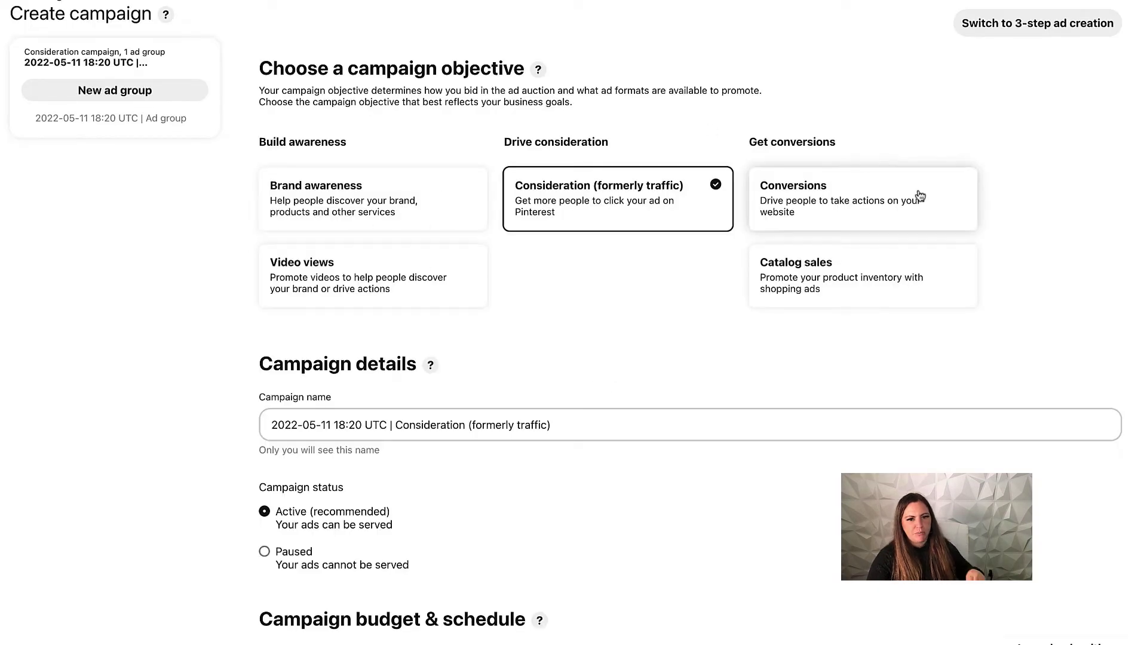
pyautogui.scroll(-5, 563, 430)
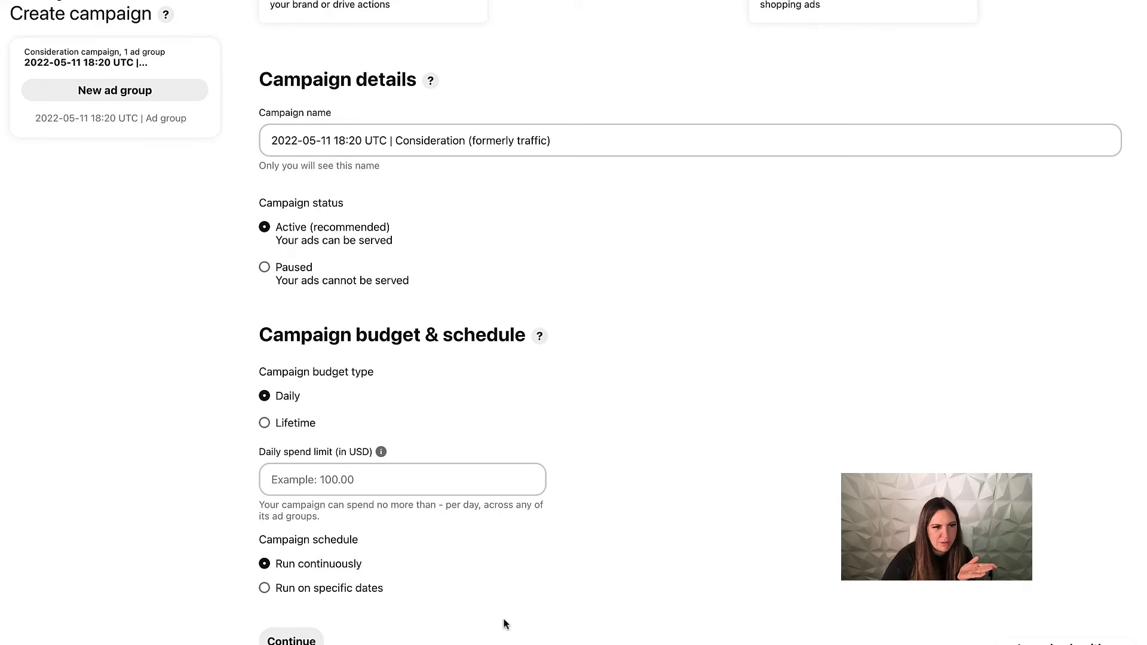
pyautogui.scroll(5, 170, 156)
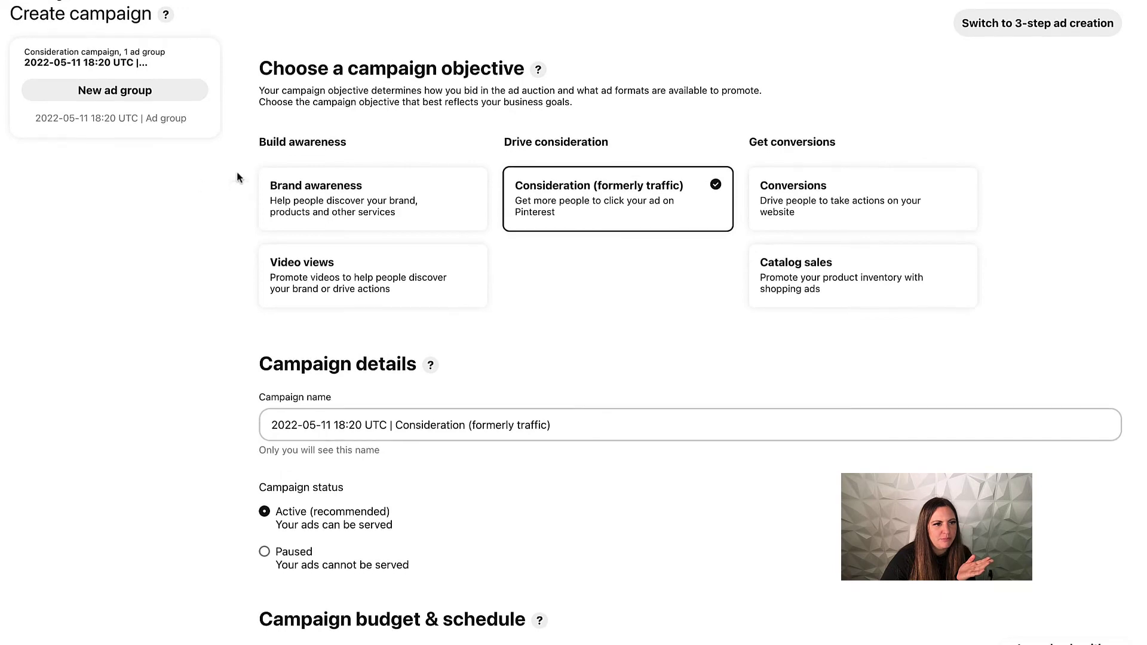
pyautogui.scroll(-4, 246, 152)
pyautogui.scroll(-2, 246, 154)
# Name the campaign 'test', set an 85.00 USD daily spend limit, and continue.
pyautogui.moveTo(563, 141); pyautogui.dragTo(257, 117)
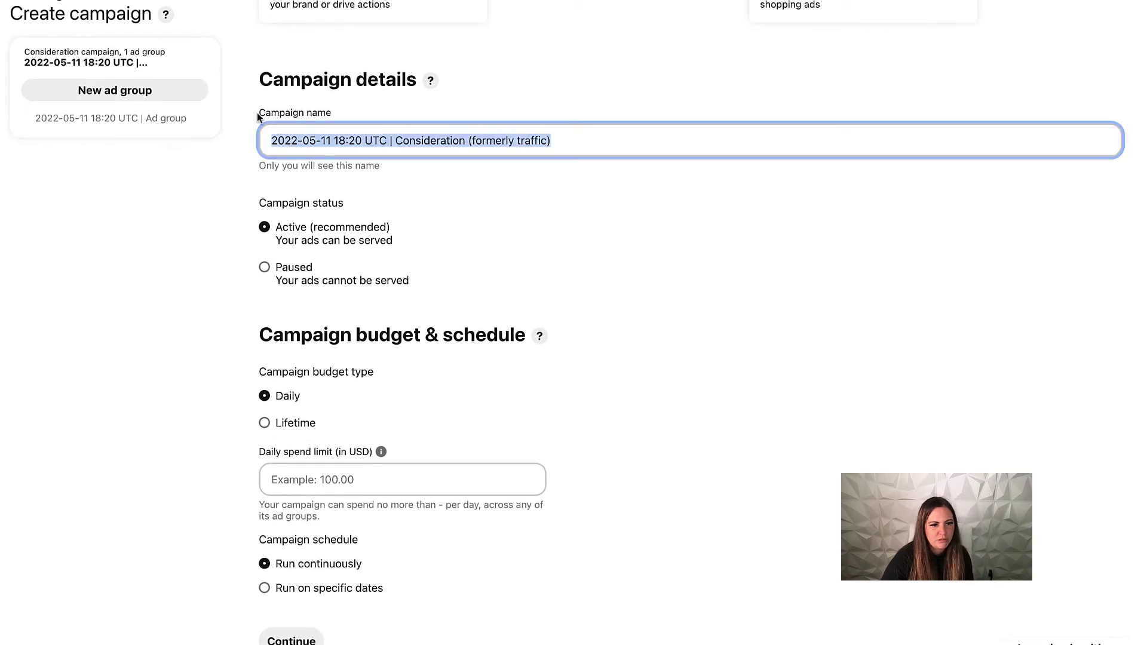
pyautogui.write('test')
pyautogui.scroll(5, 687, 323)
pyautogui.scroll(-1, 422, 205)
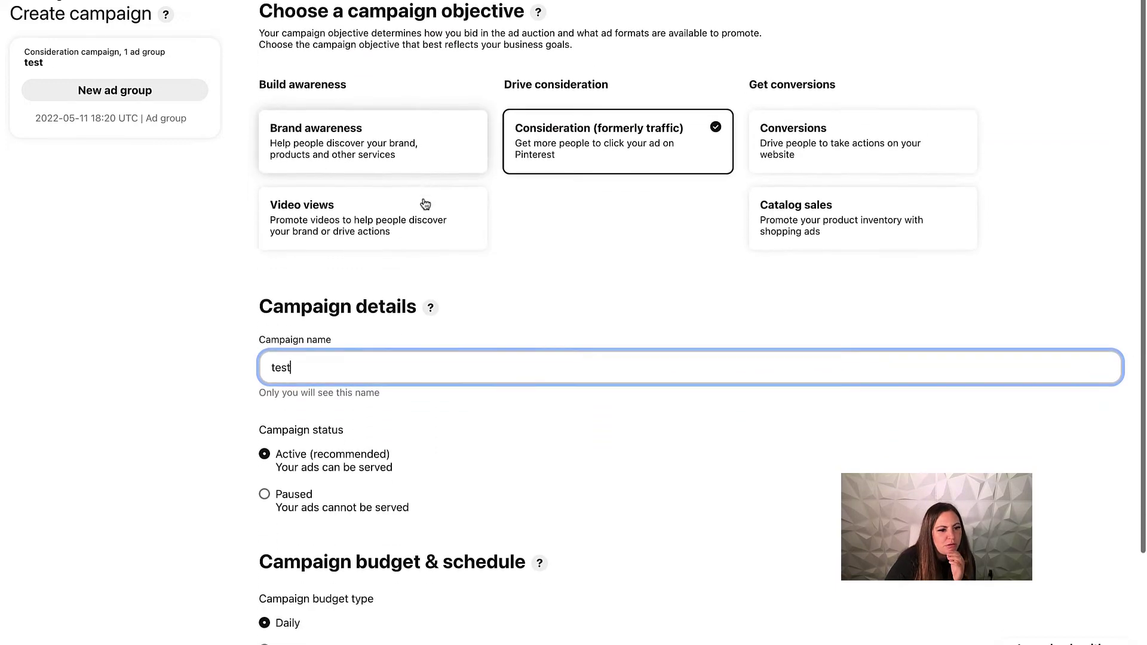
pyautogui.scroll(-4, 524, 547)
pyautogui.click(420, 490)
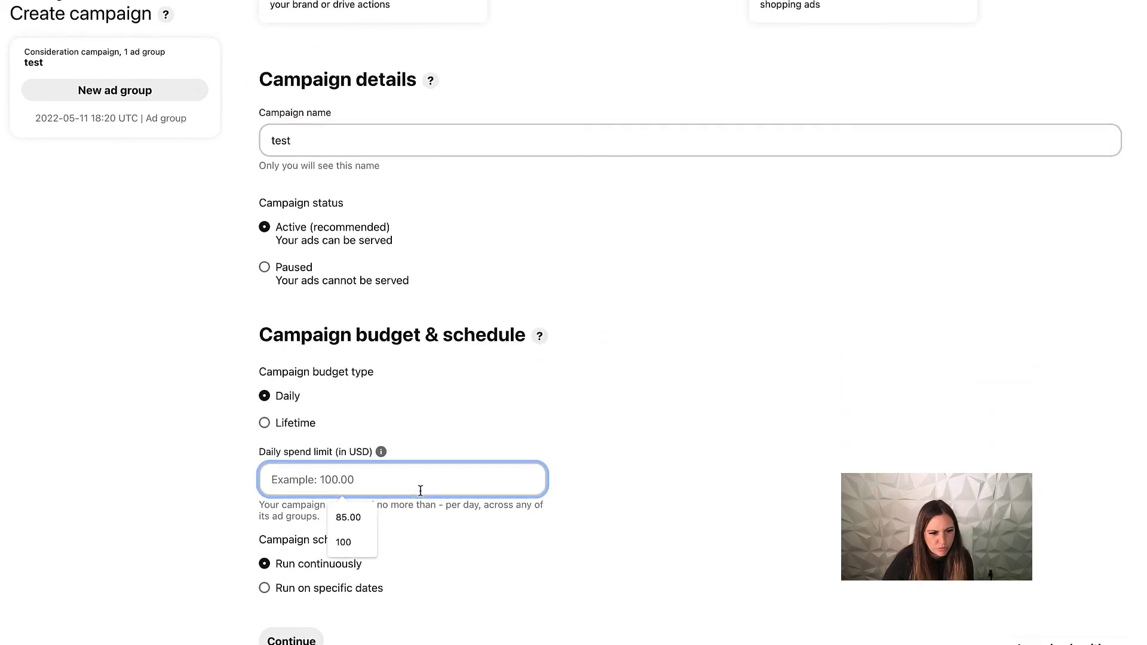
pyautogui.click(348, 517)
pyautogui.click(291, 639)
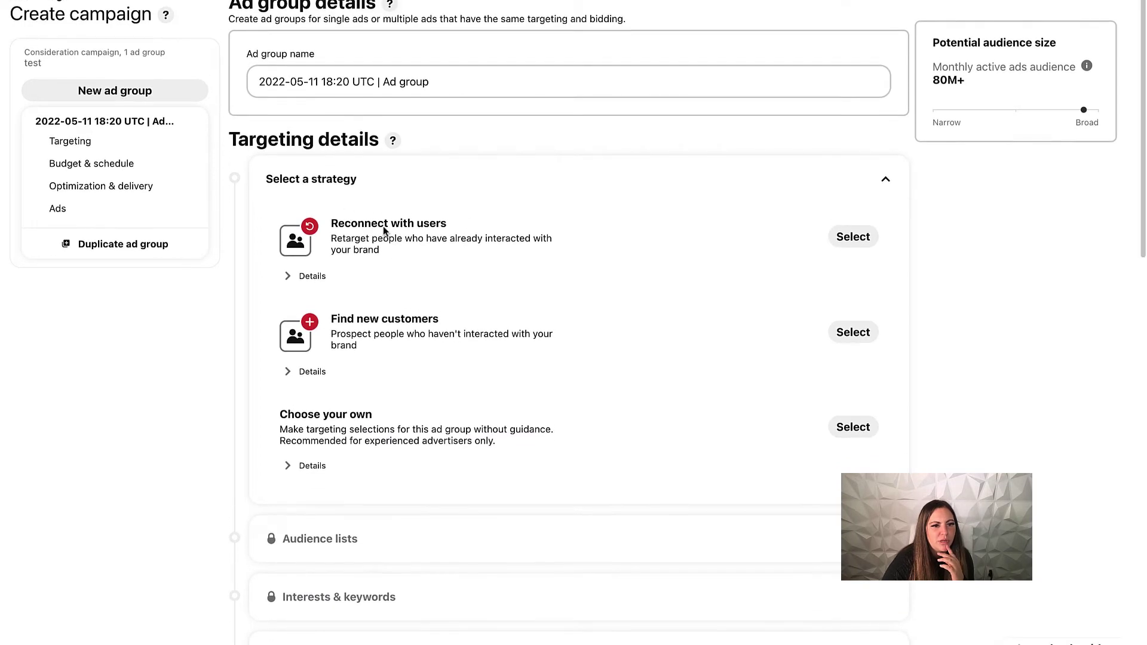
# In the ad group's Ads section, list eligible Pins by board and open the Events board.
pyautogui.scroll(-6, 430, 320)
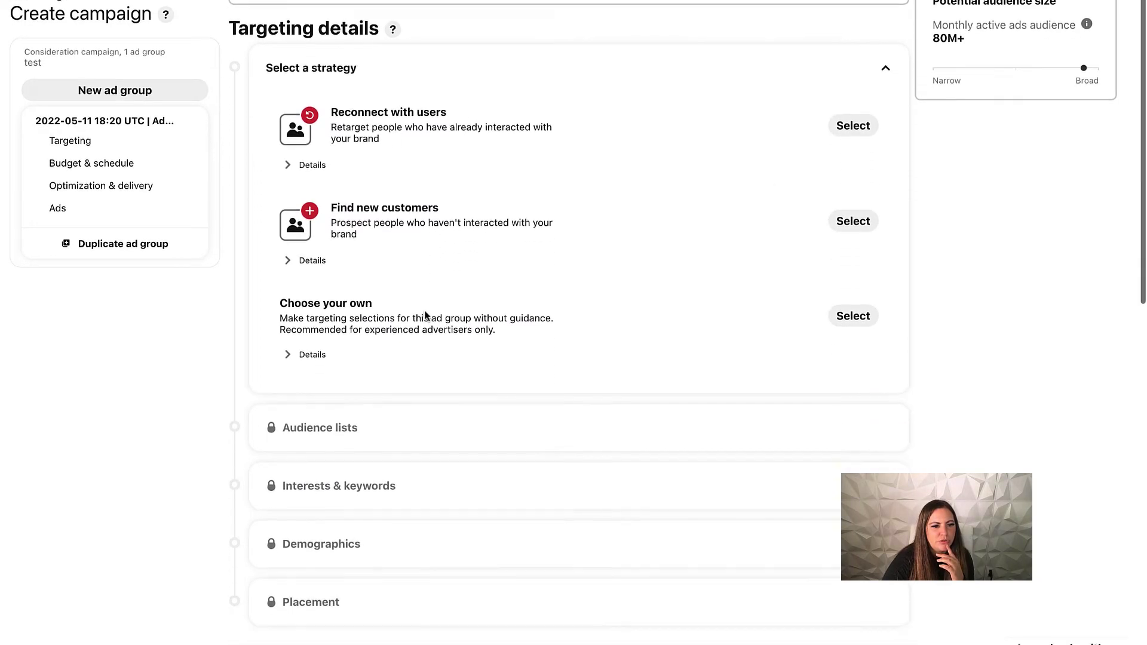
pyautogui.scroll(-8, 418, 308)
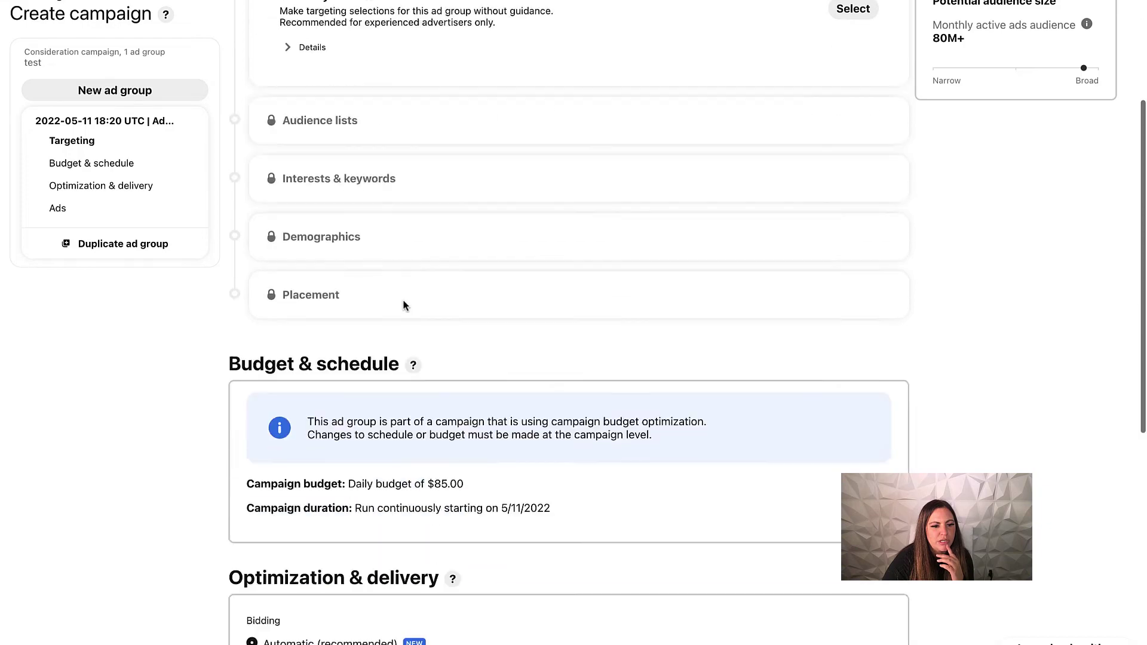
pyautogui.scroll(-6, 403, 305)
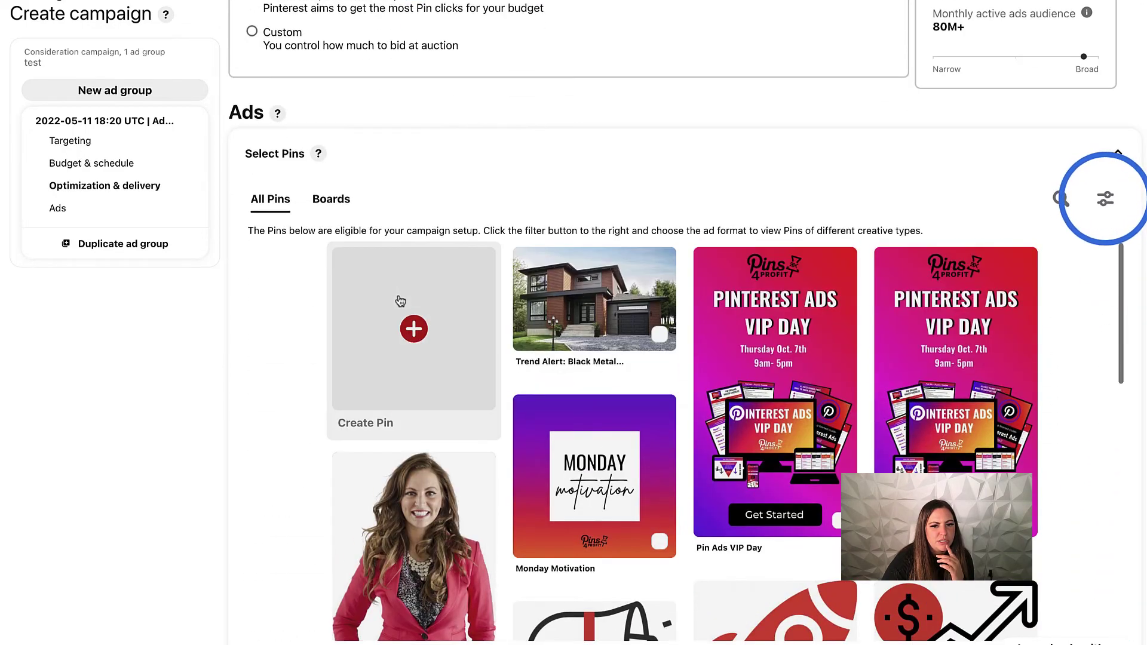
pyautogui.scroll(1, 370, 293)
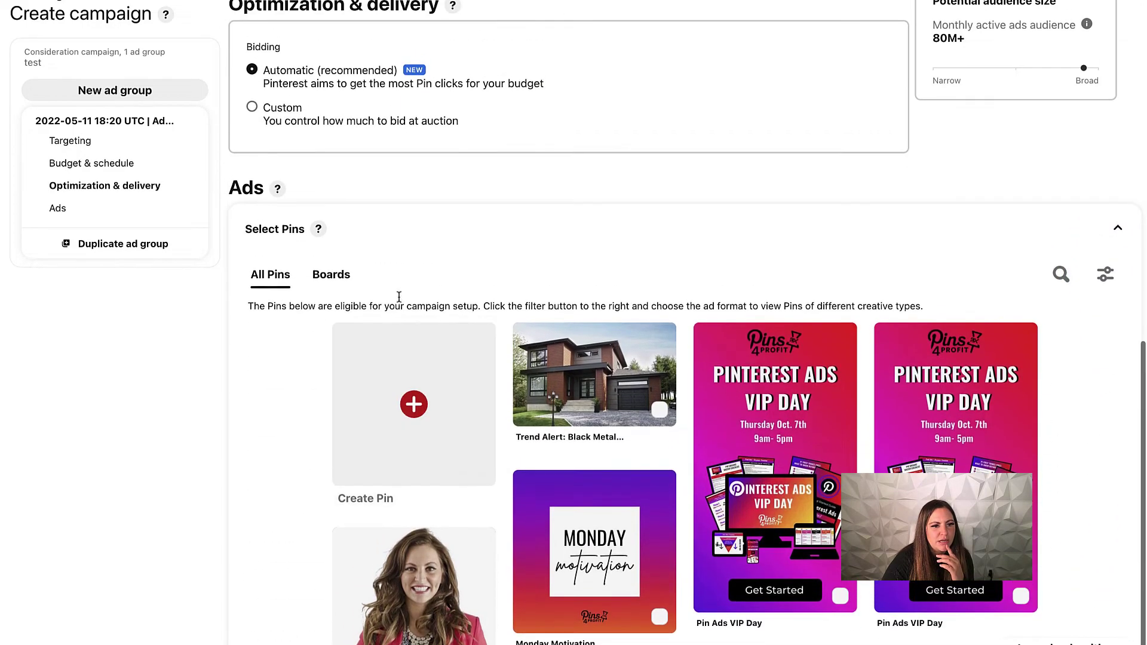
pyautogui.click(332, 274)
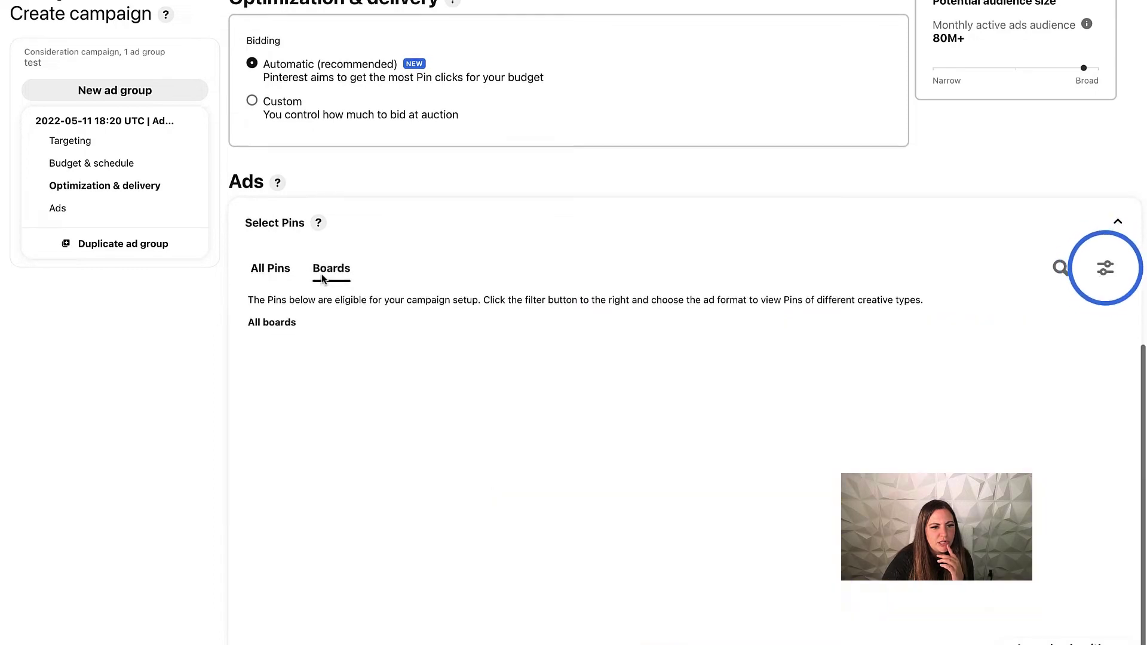
pyautogui.scroll(-2, 323, 278)
pyautogui.click(651, 361)
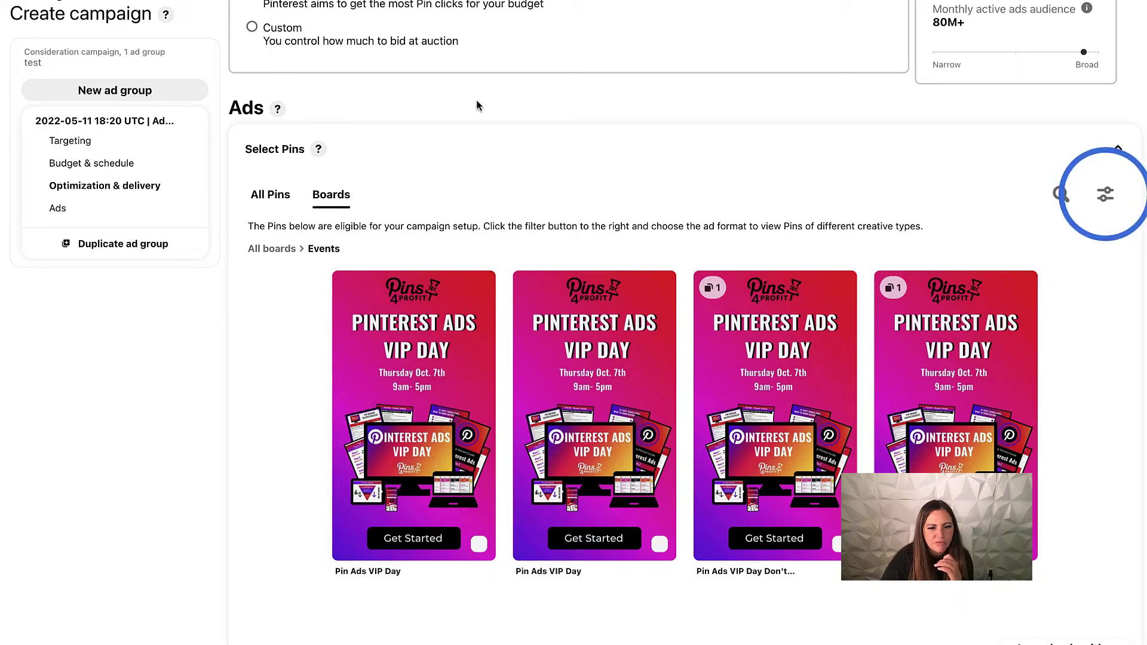
pyautogui.scroll(1, 469, 176)
pyautogui.scroll(15, 467, 176)
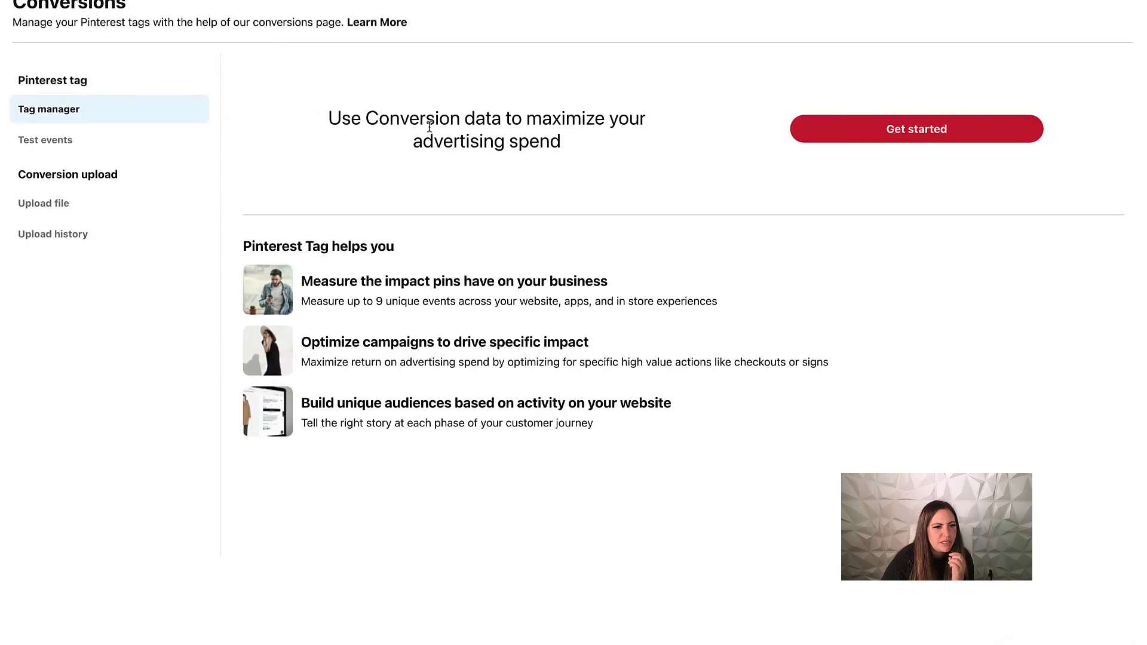
# Check the Pinterest tag's Test events, then begin completing the tag setup.
pyautogui.click(31, 140)
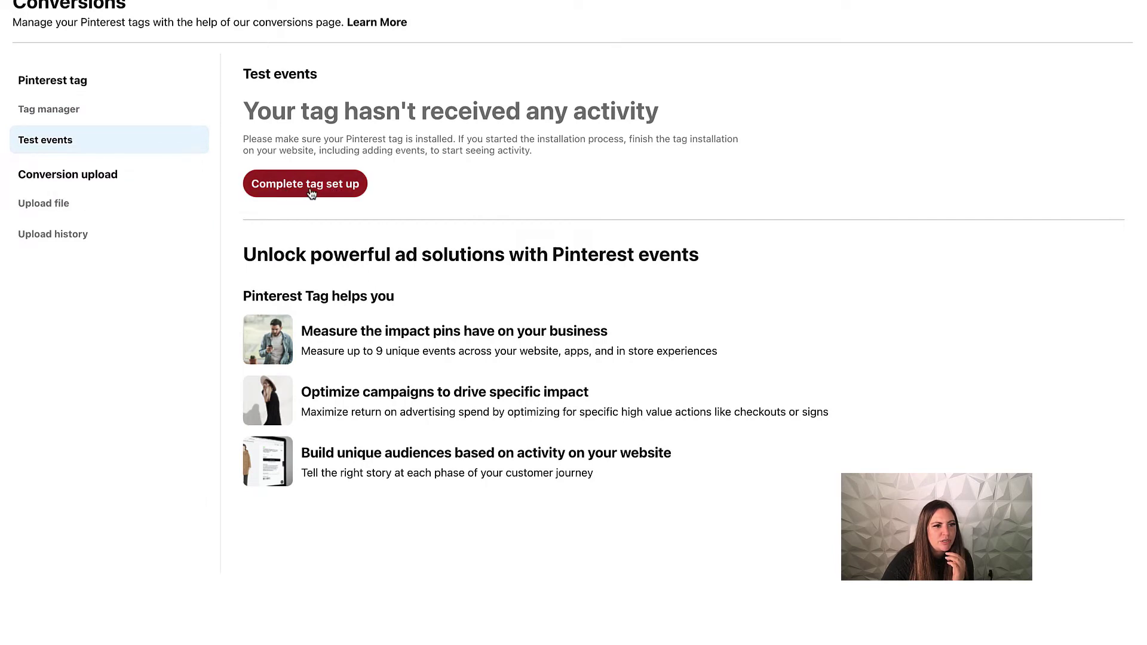
pyautogui.click(309, 187)
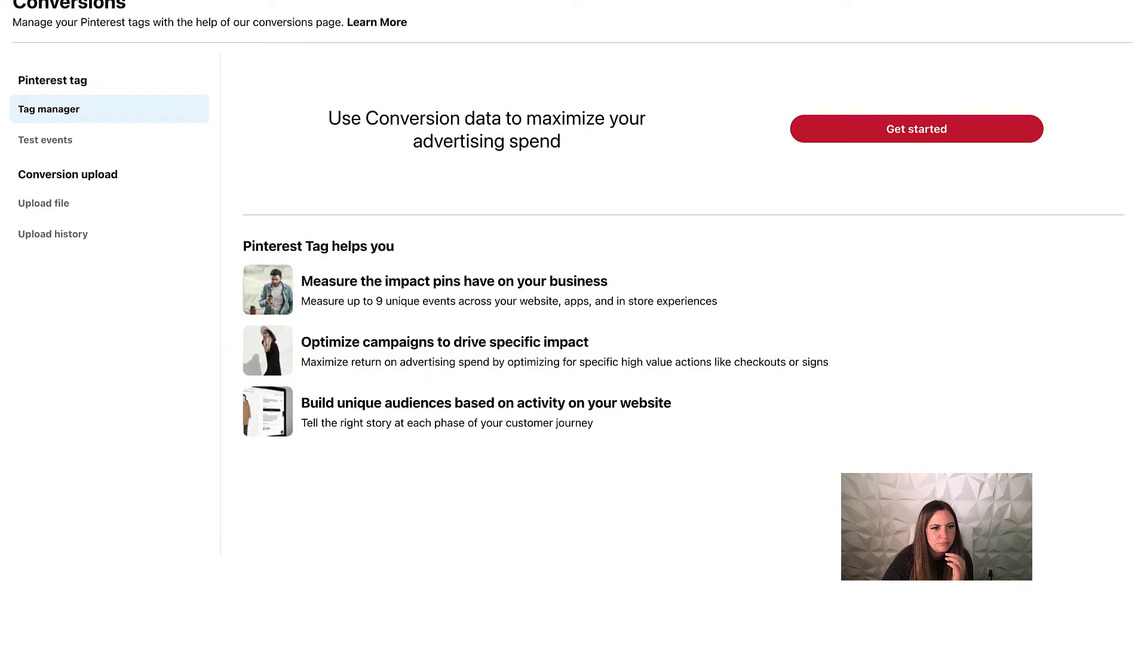
# View the Connect a data source step, then switch to Custom reports via the Ads menu.
pyautogui.click(854, 128)
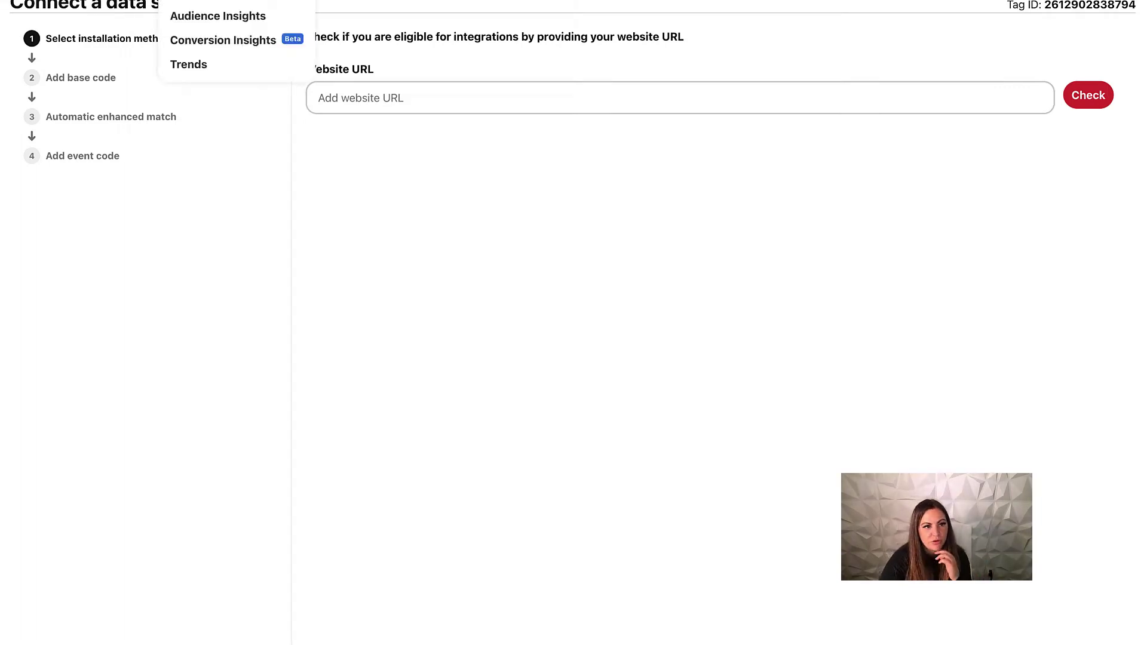
pyautogui.click(280, 1)
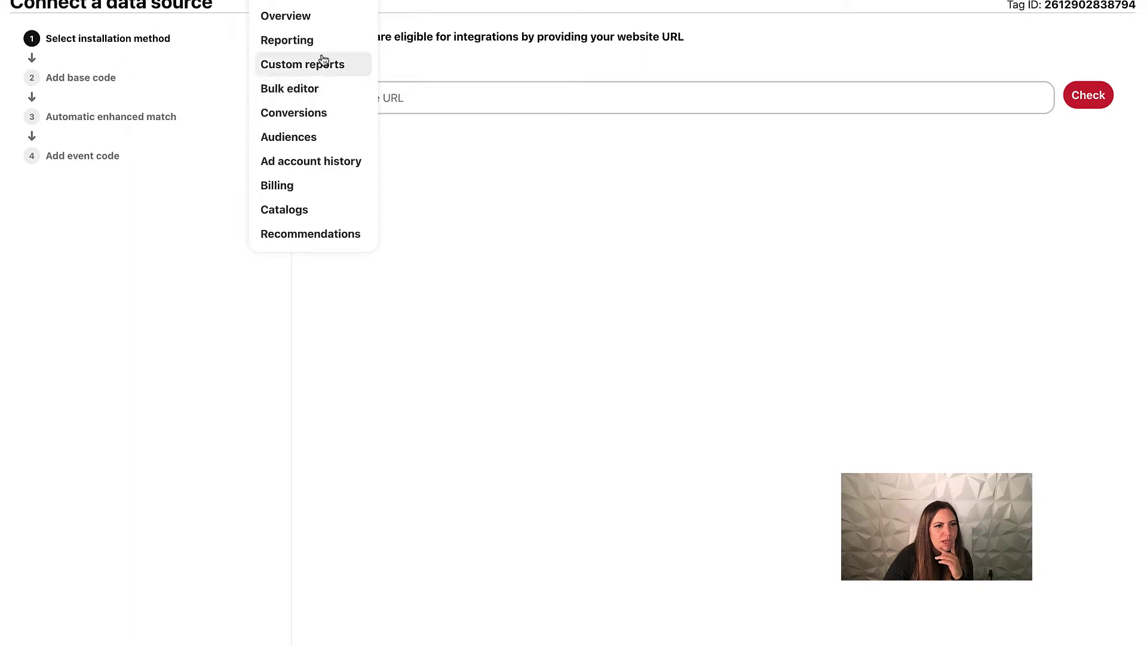
pyautogui.click(323, 64)
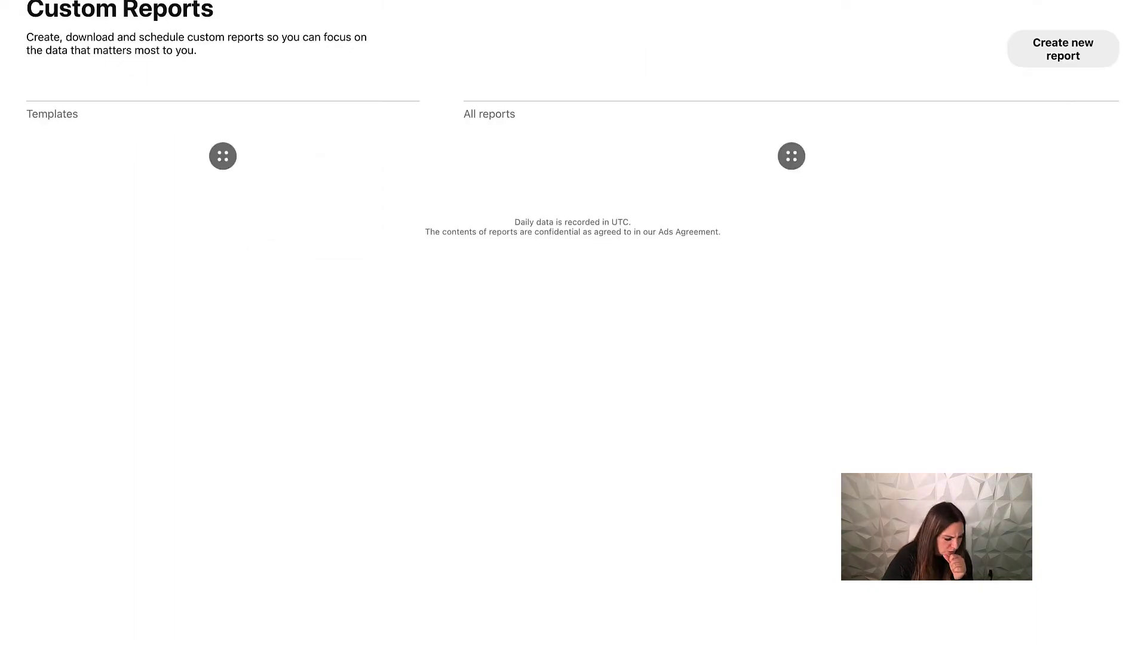
pyautogui.click(281, 1)
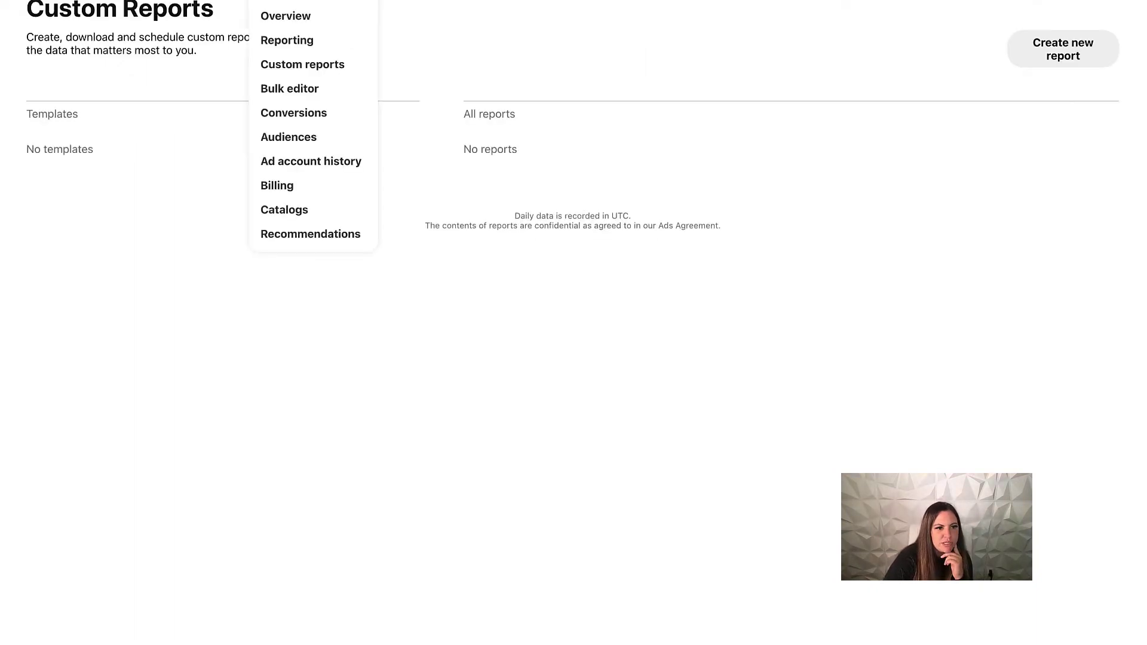
# Go to the Audiences page and start creating a new audience.
pyautogui.click(287, 141)
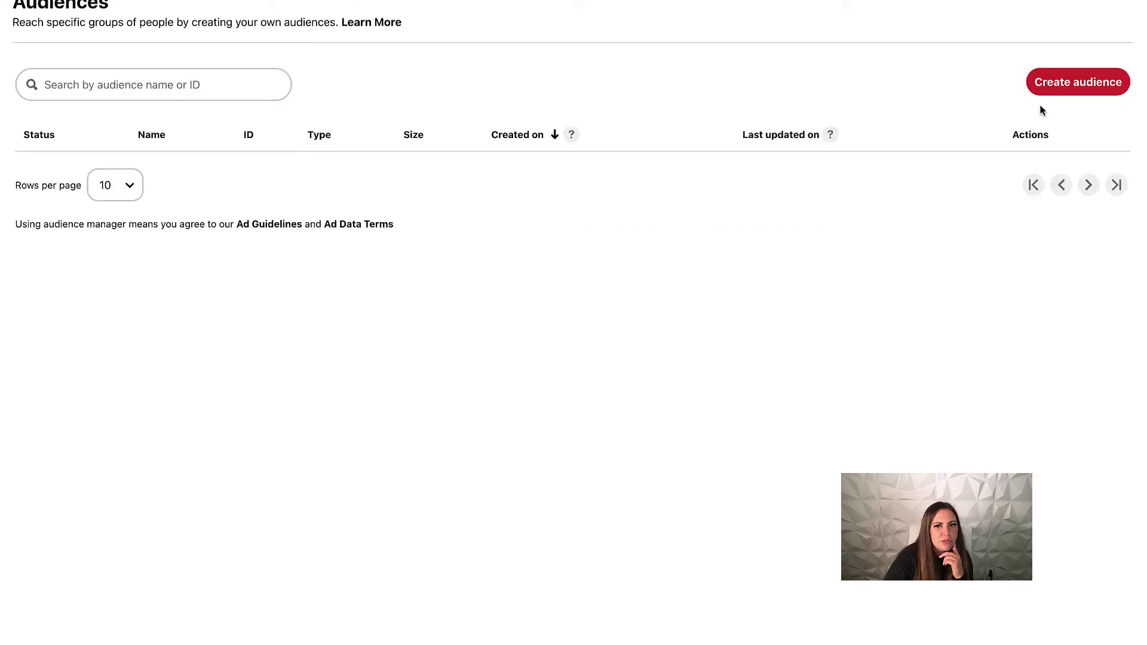
pyautogui.click(1062, 87)
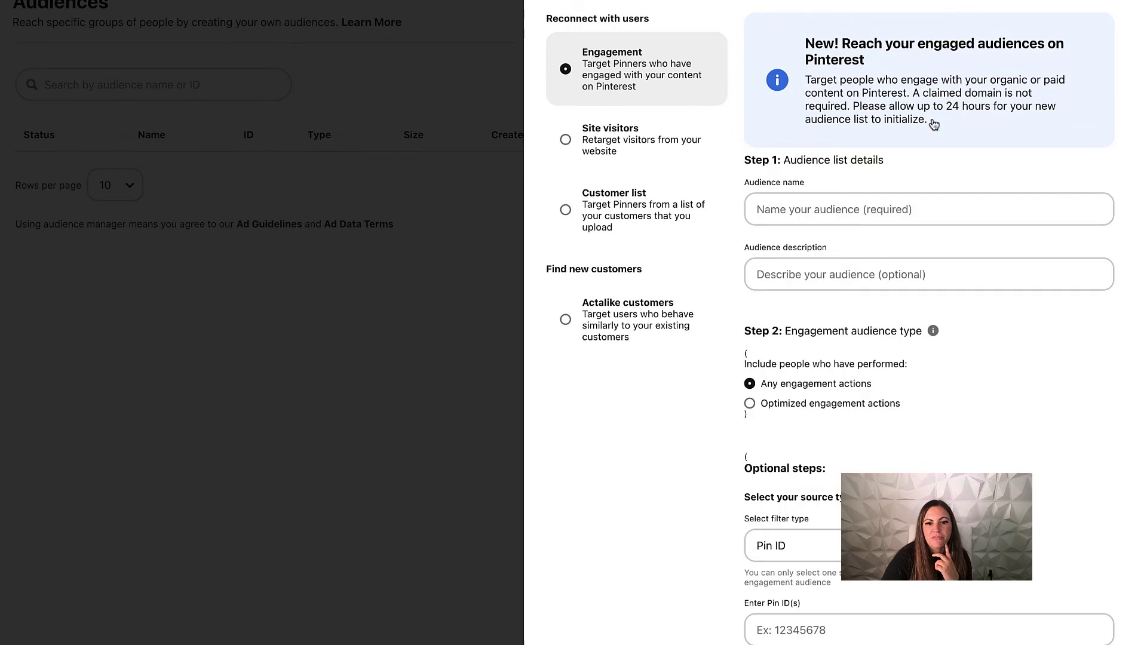
pyautogui.scroll(-1, 944, 208)
pyautogui.scroll(-3, 943, 207)
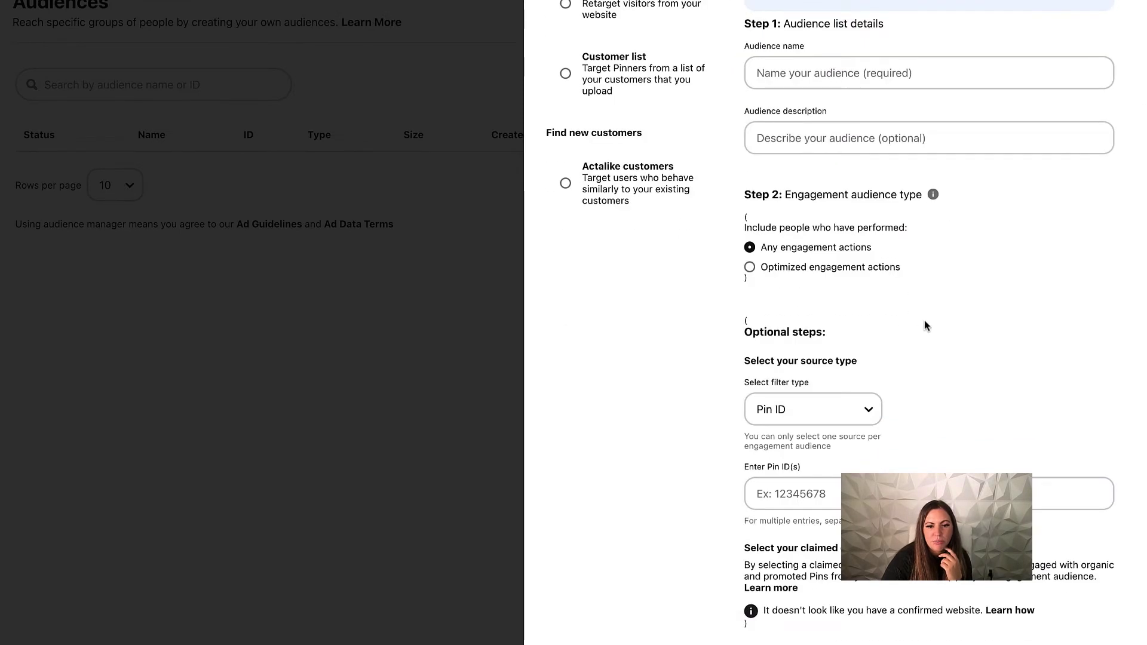
pyautogui.scroll(4, 924, 320)
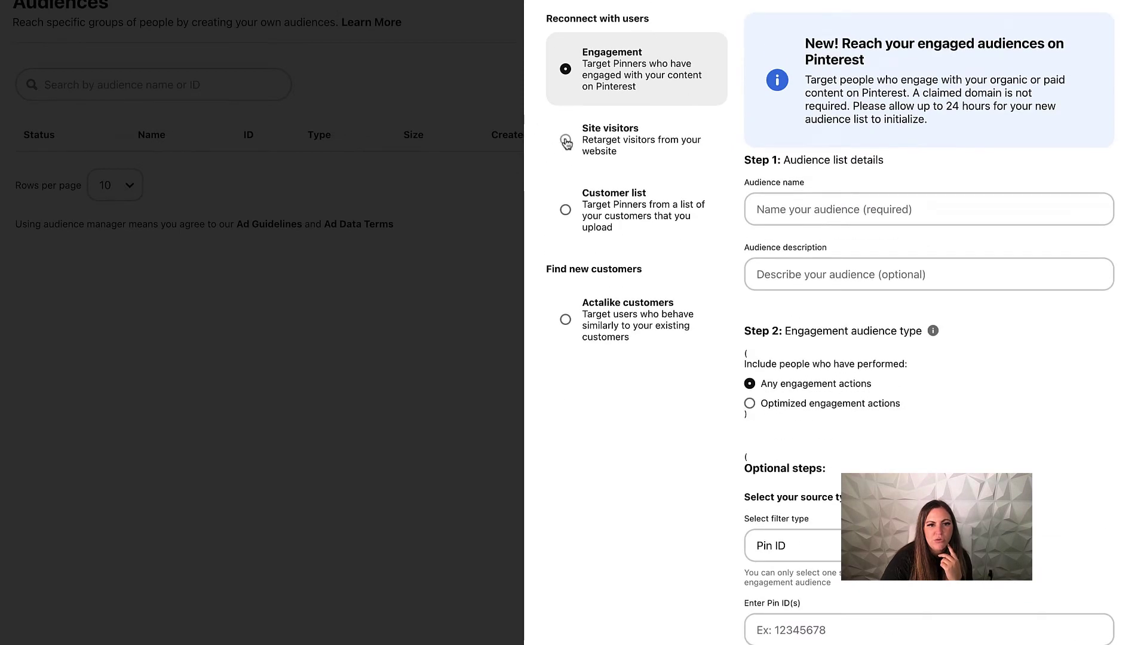
# Preview the Site visitors, Customer list and Actalike customers setups, then close the panel.
pyautogui.click(566, 142)
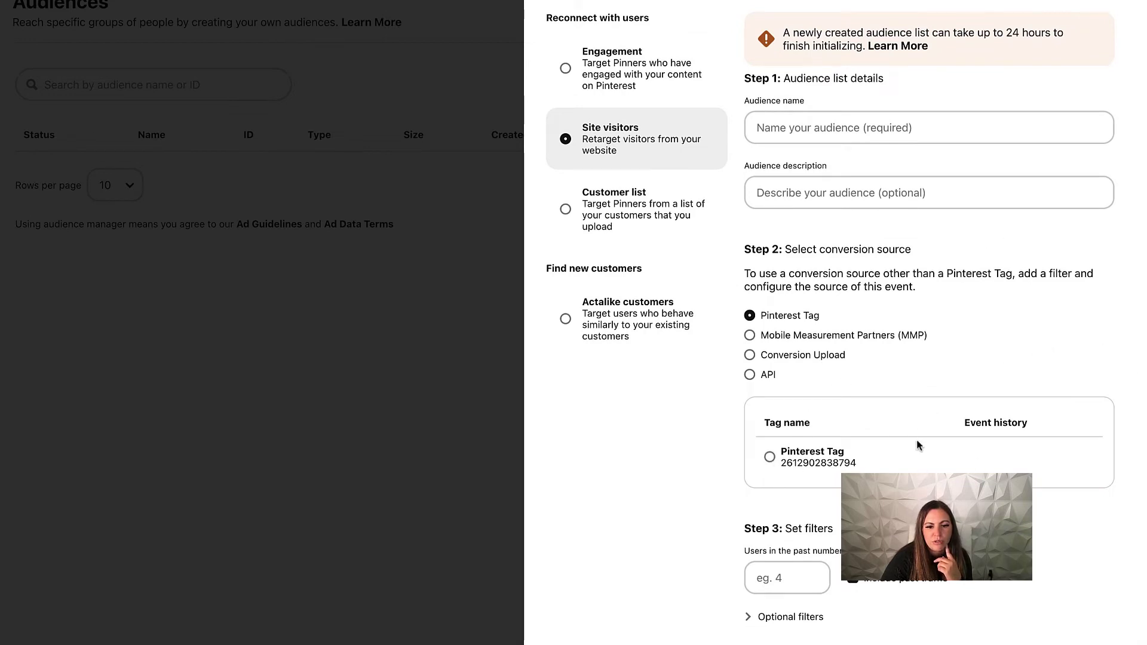
pyautogui.click(564, 209)
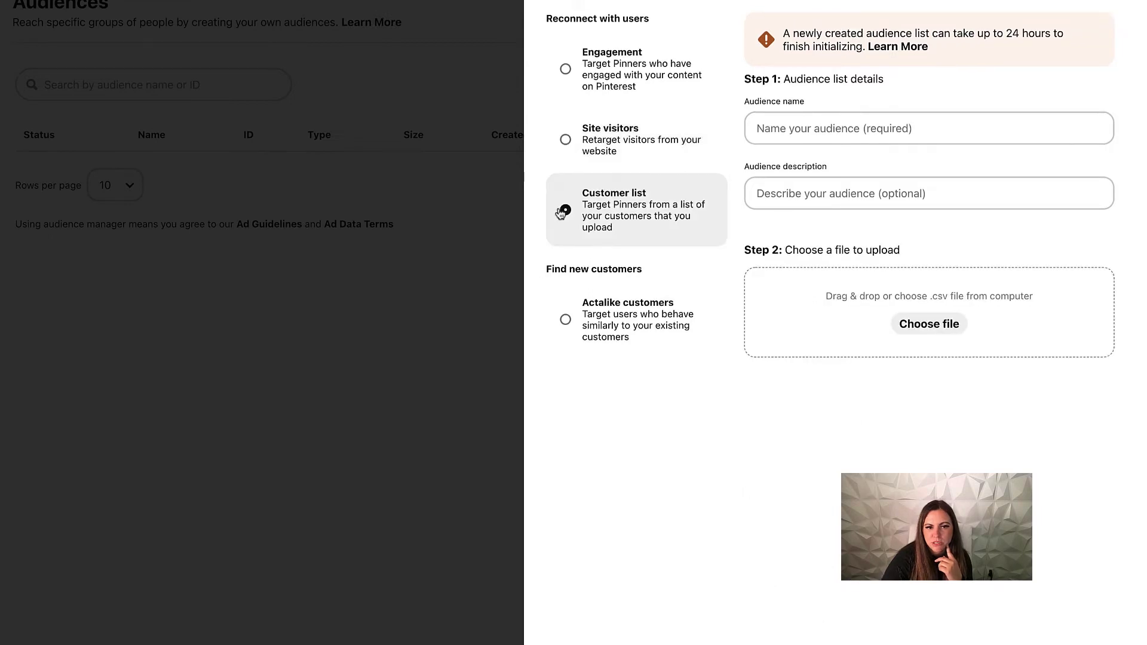
pyautogui.click(583, 325)
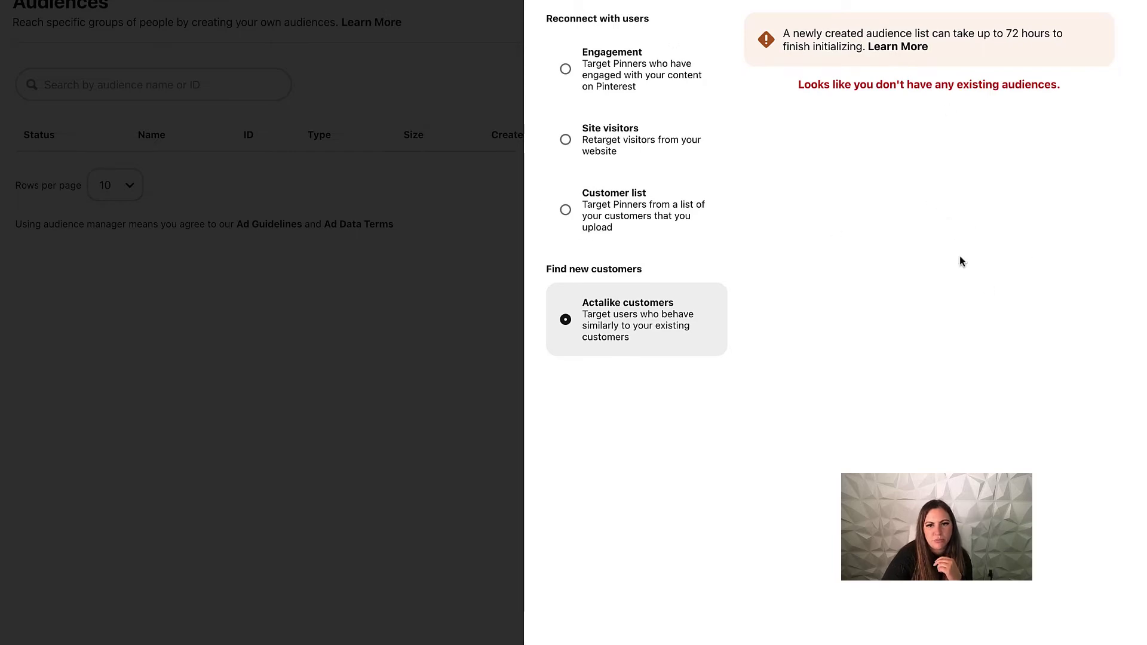
pyautogui.press('Escape')
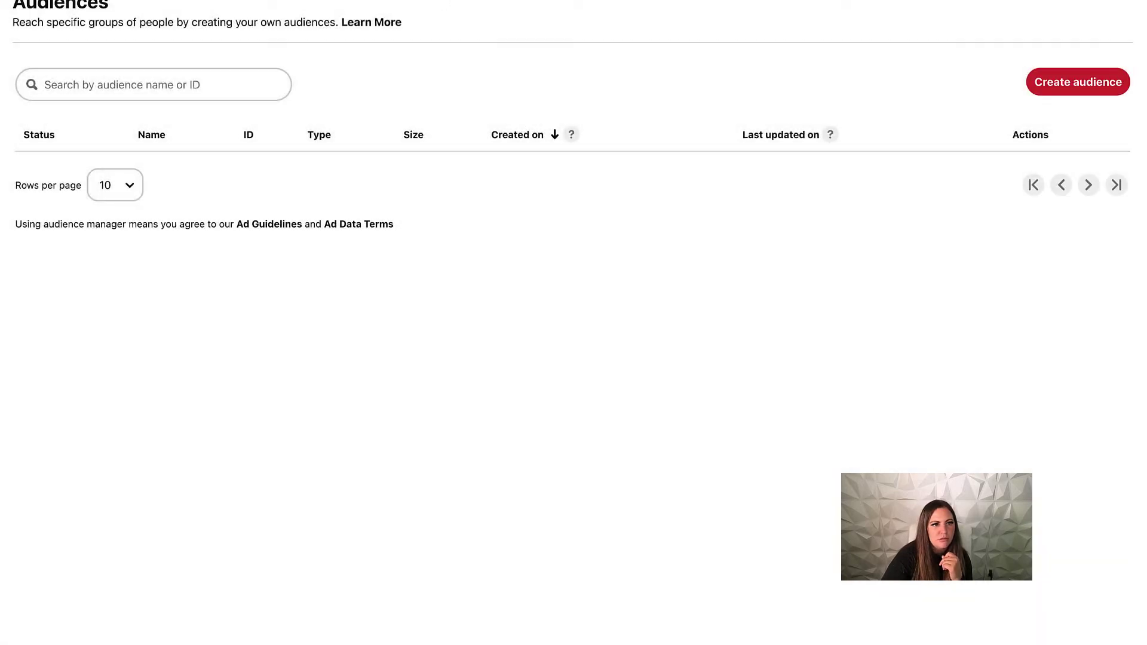
# Go to Ads Reporting and show the view options for the empty campaigns Performance table.
pyautogui.click(286, 2)
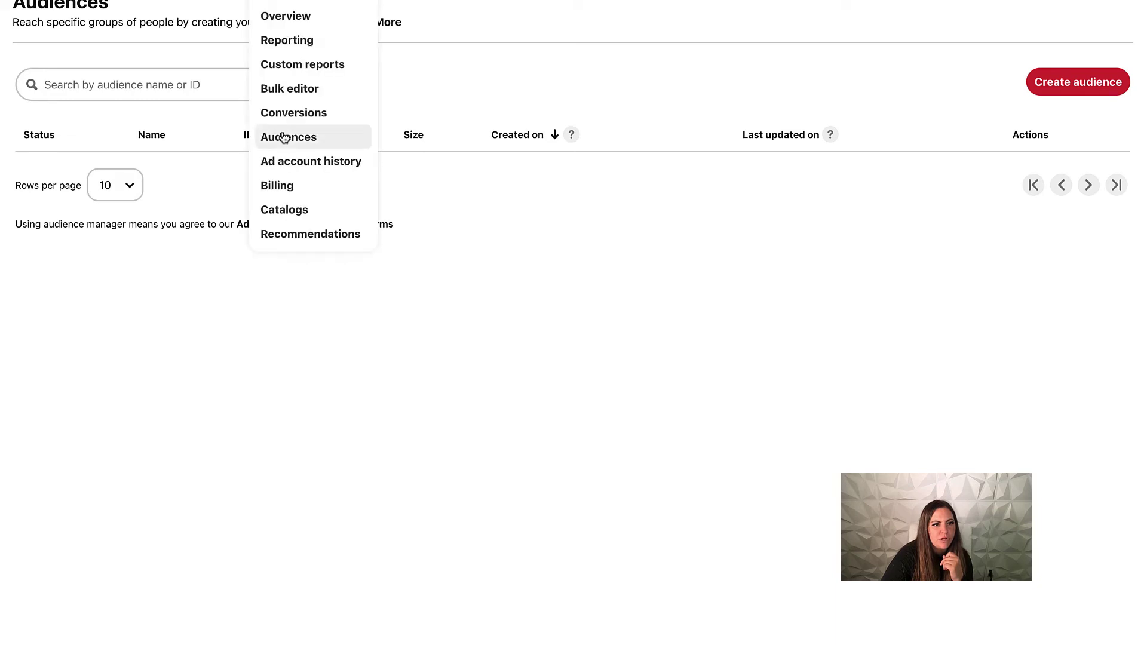
pyautogui.click(271, 43)
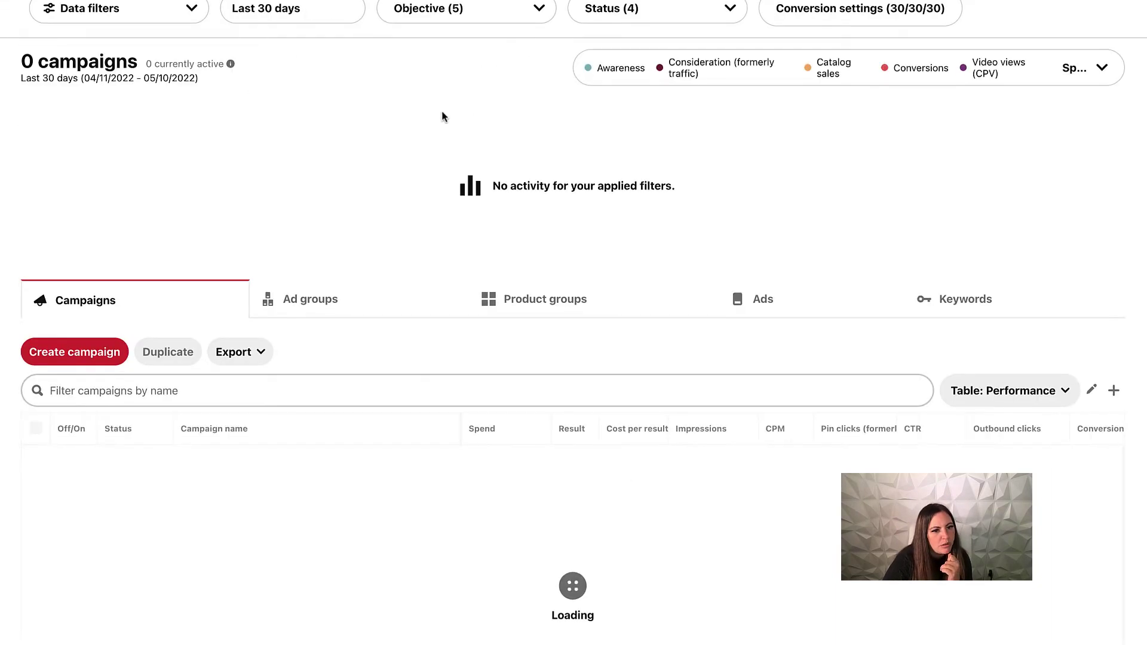
pyautogui.scroll(-1, 335, 261)
pyautogui.scroll(-3, 335, 261)
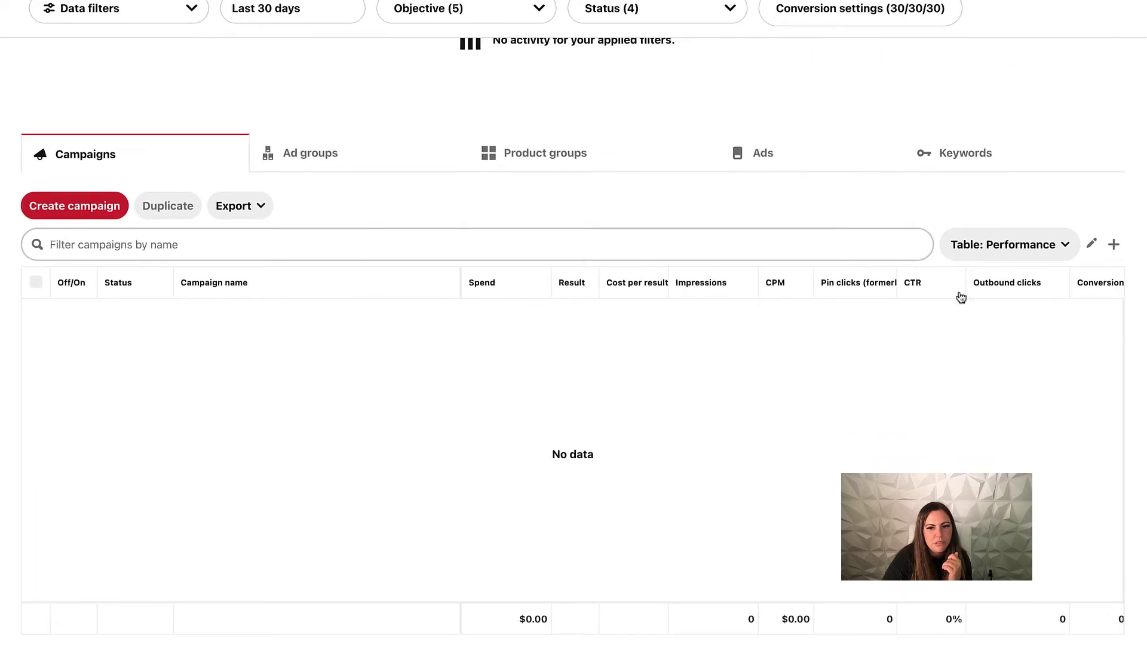
pyautogui.click(1034, 246)
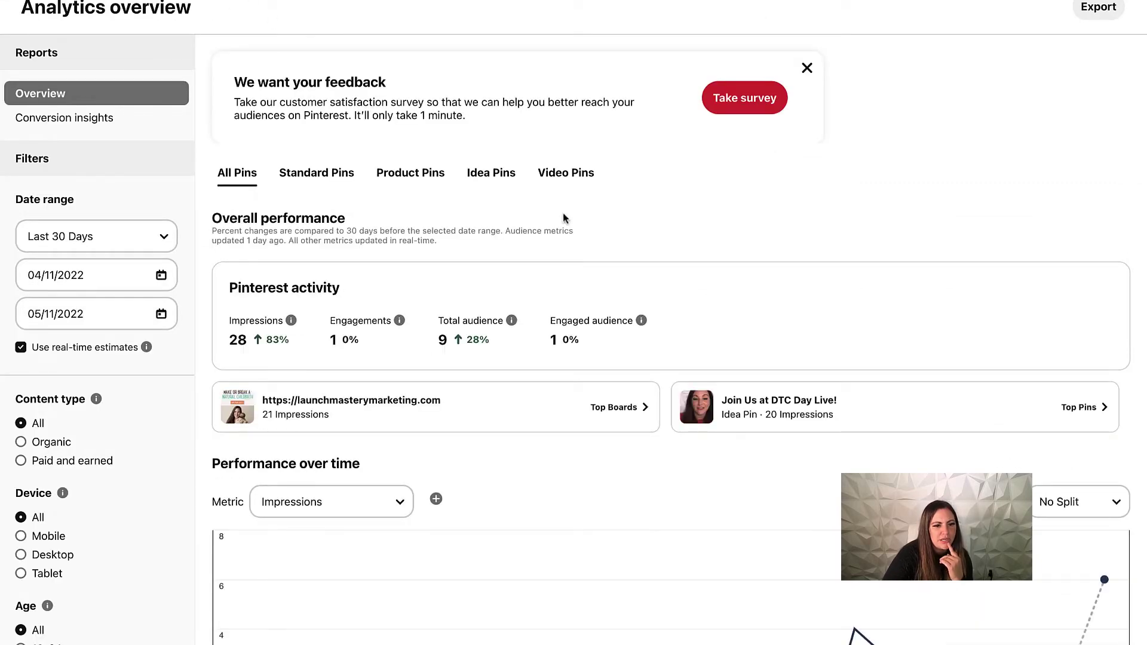
# Set the Analytics overview date range to Last 90 Days.
pyautogui.scroll(-2, 556, 218)
pyautogui.click(13, 148)
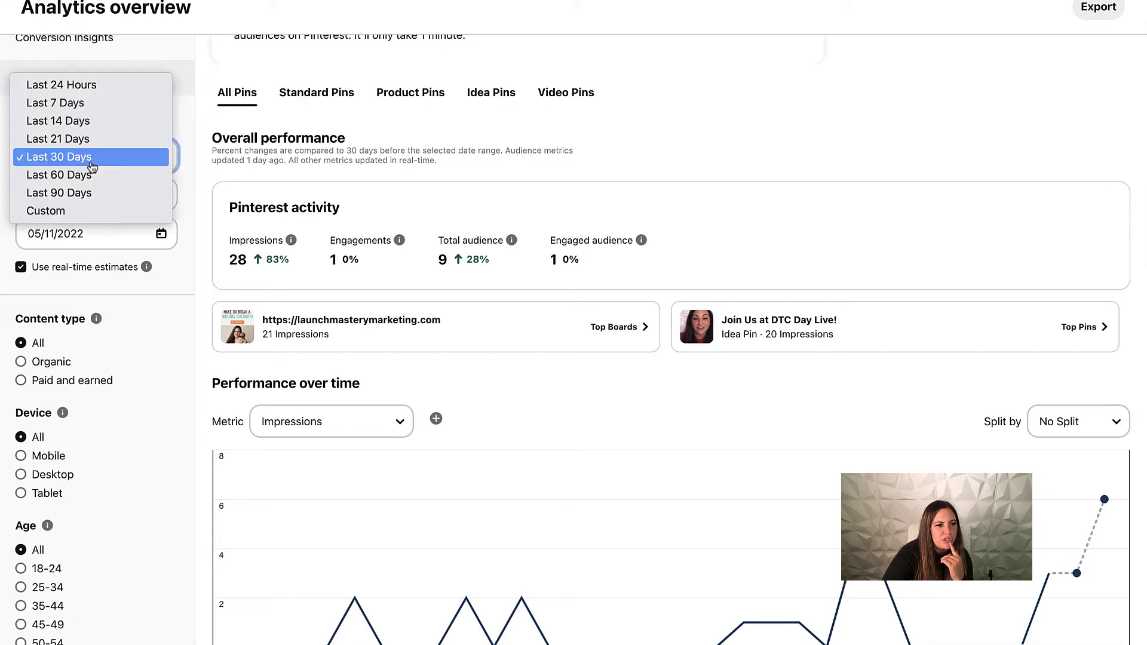
pyautogui.click(91, 194)
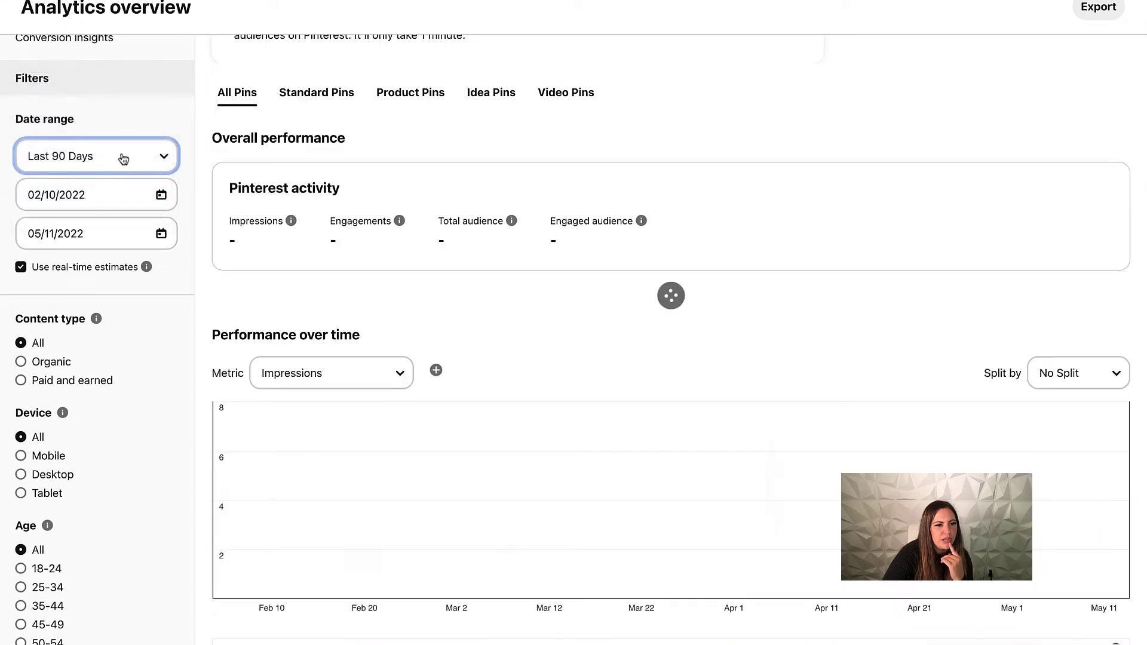
# Add Monthly total audience as a second chart metric beside Impressions, then review Top Pins.
pyautogui.scroll(-1, 322, 228)
pyautogui.scroll(-5, 323, 228)
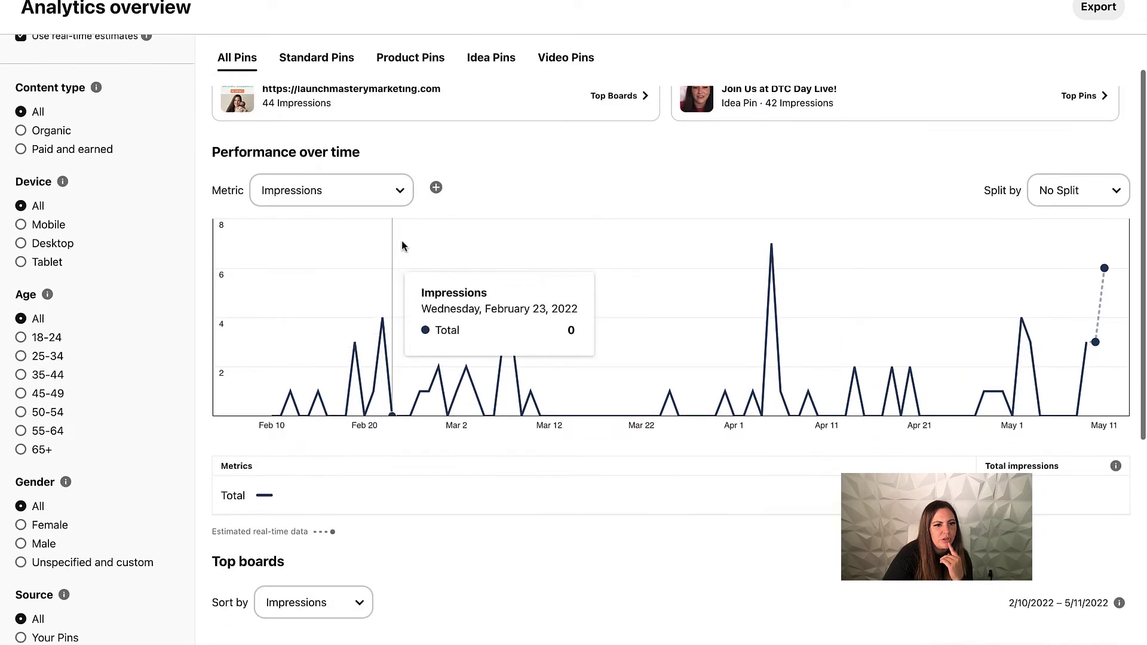
pyautogui.click(434, 188)
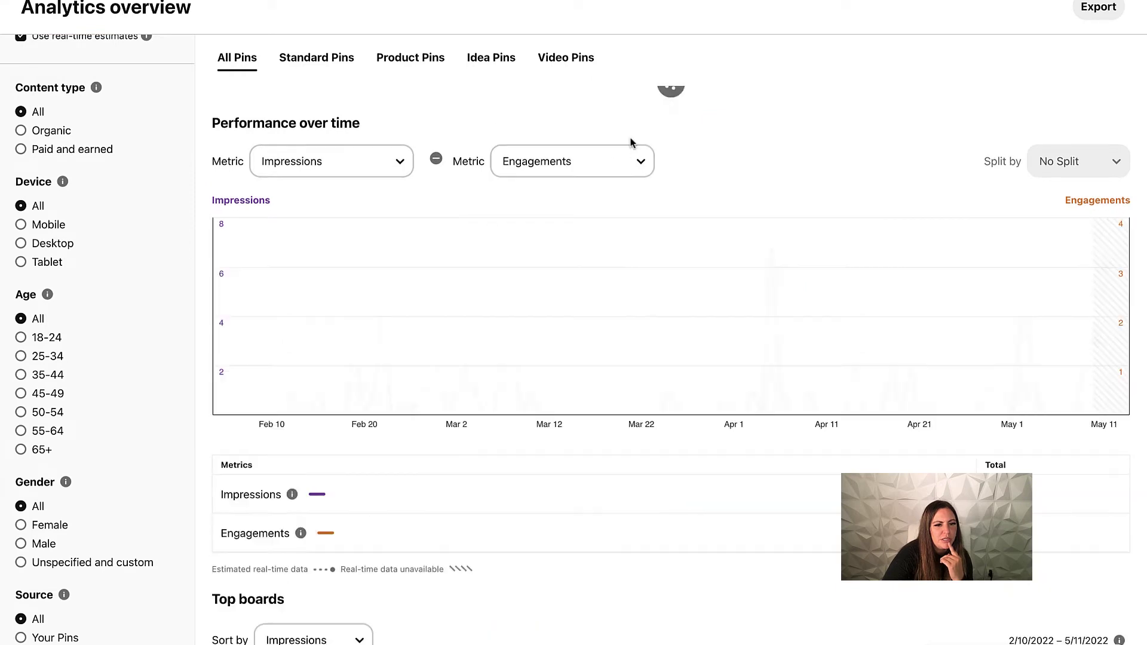
pyautogui.click(642, 190)
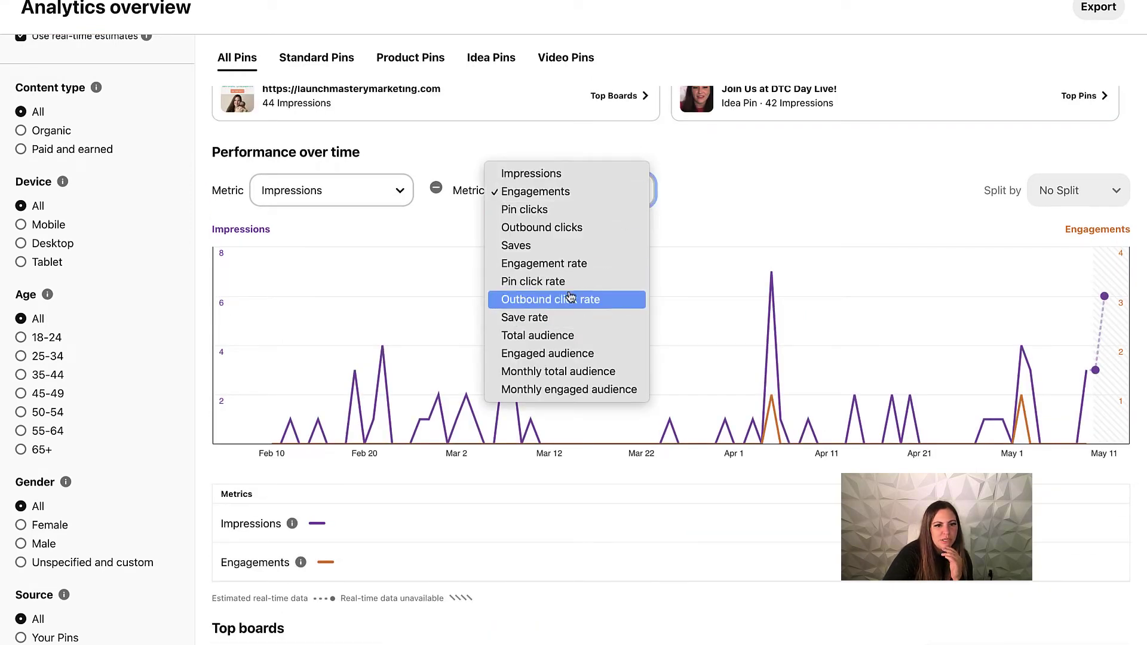
pyautogui.click(587, 373)
pyautogui.scroll(-2, 553, 328)
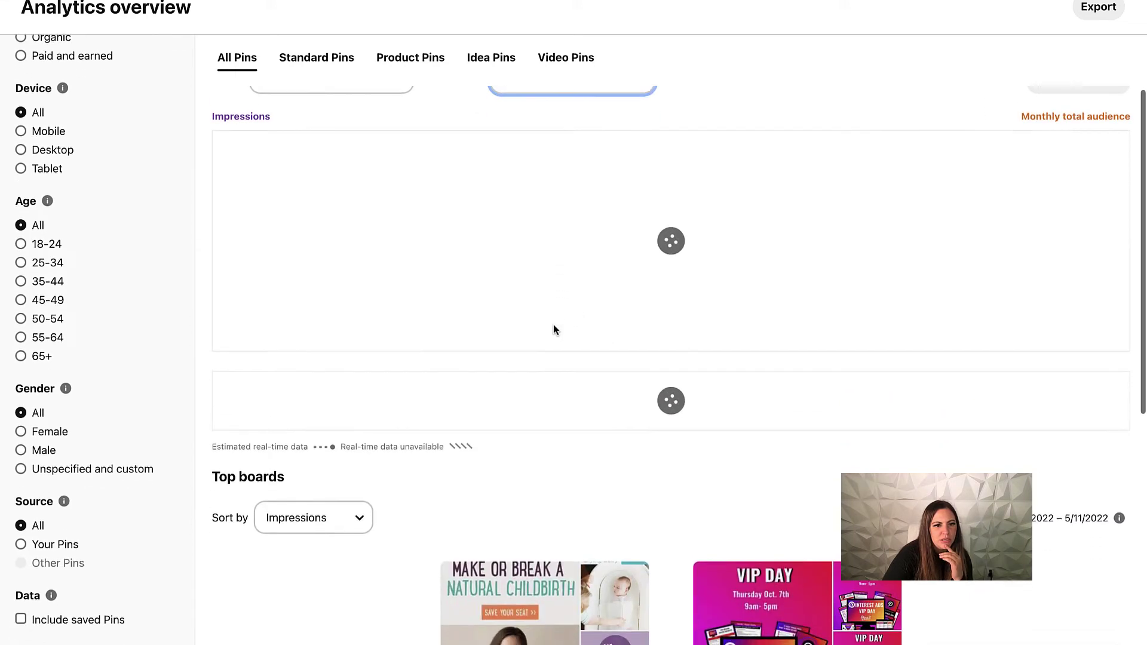
pyautogui.scroll(-2, 555, 330)
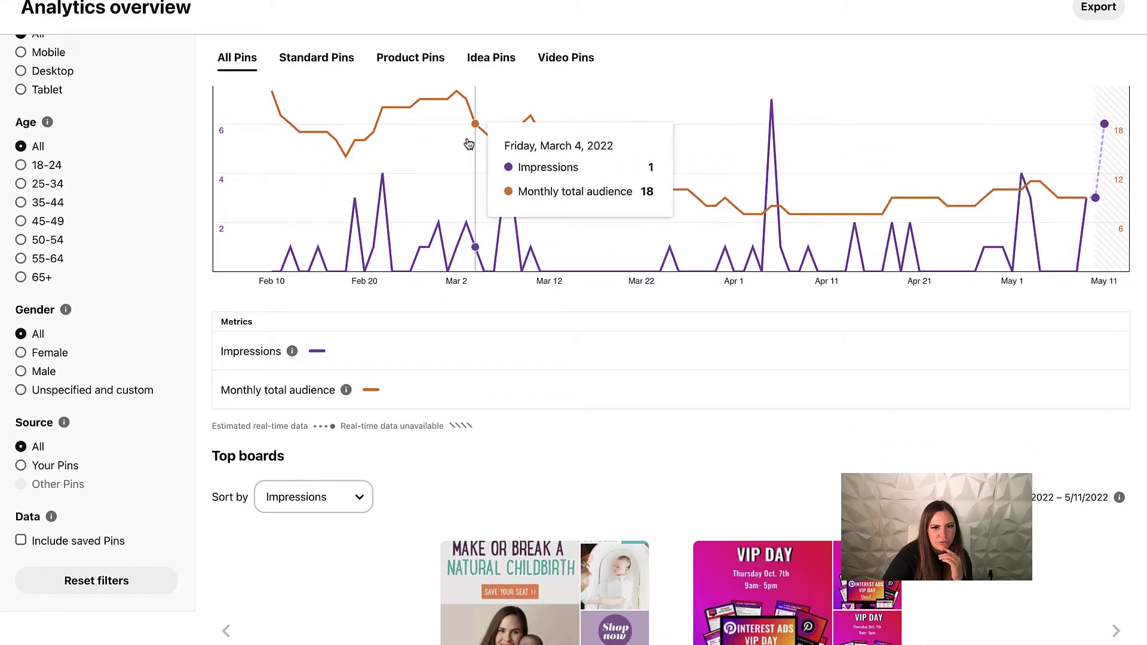
pyautogui.scroll(-7, 698, 259)
pyautogui.scroll(3, 697, 260)
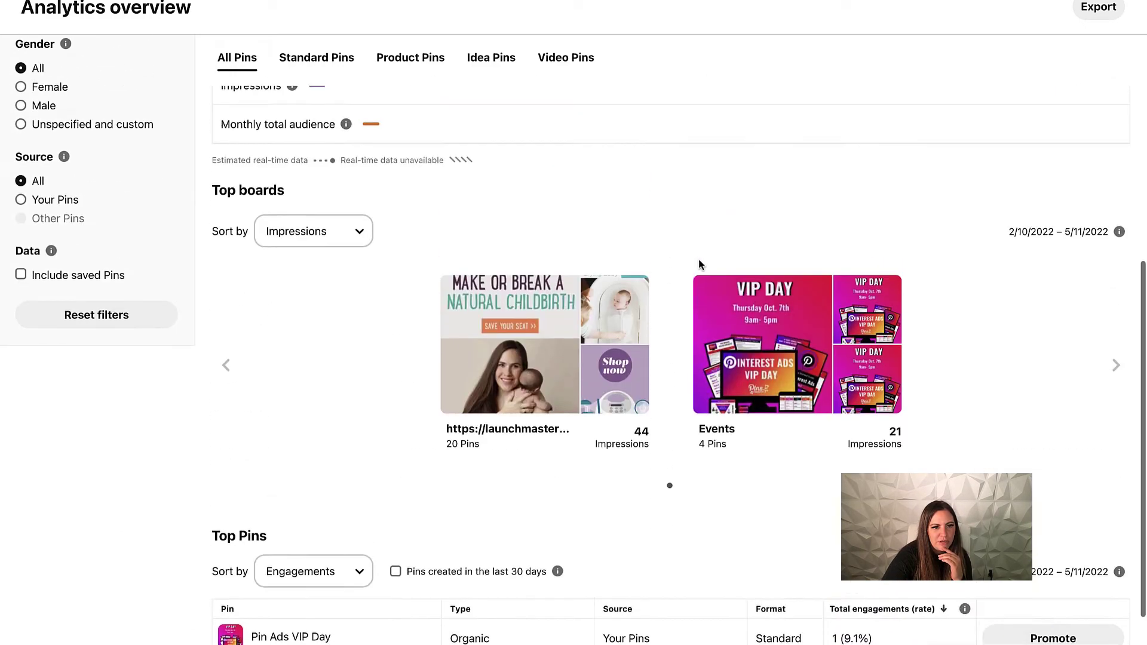
pyautogui.scroll(-4, 698, 259)
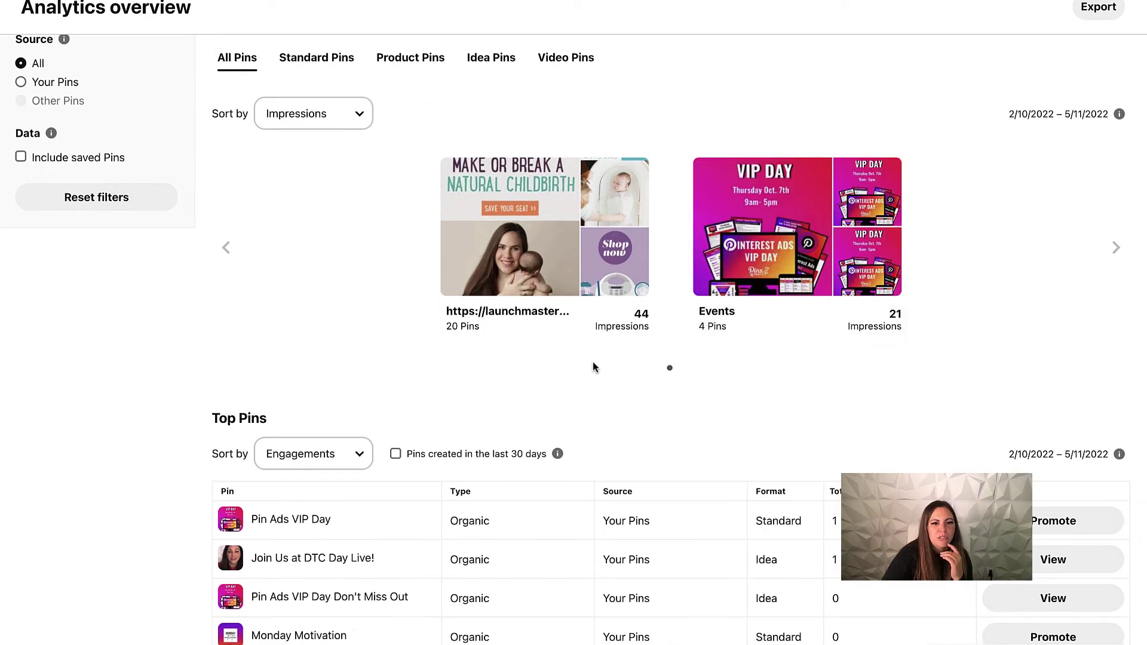
pyautogui.scroll(-3, 678, 347)
pyautogui.moveTo(227, 410)
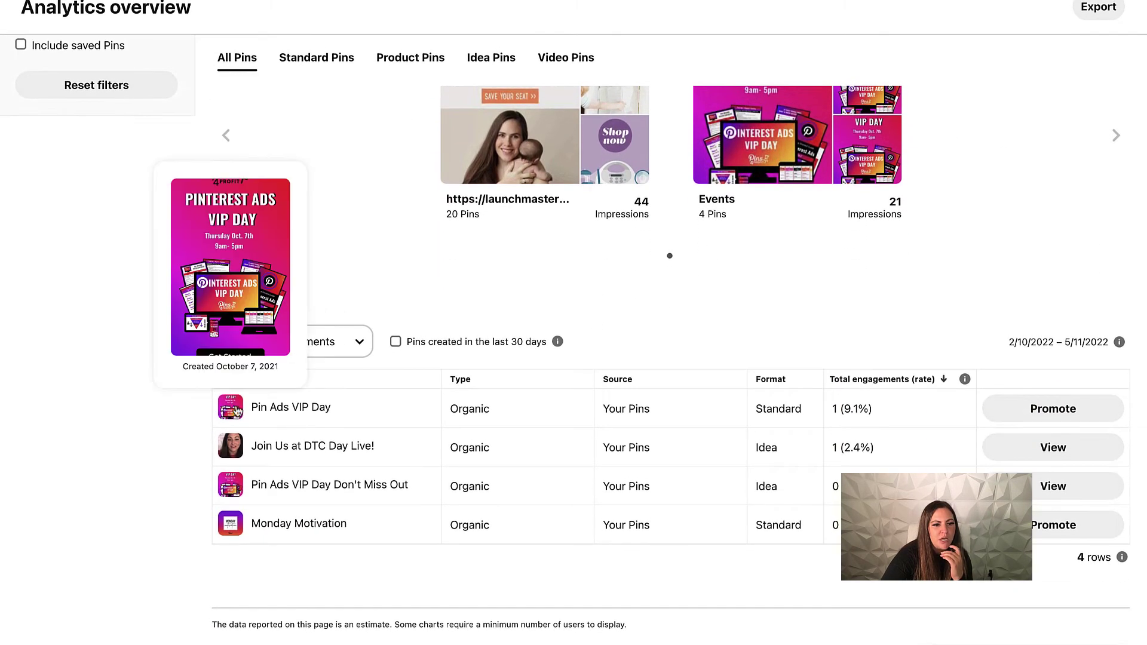
pyautogui.scroll(1, 572, 342)
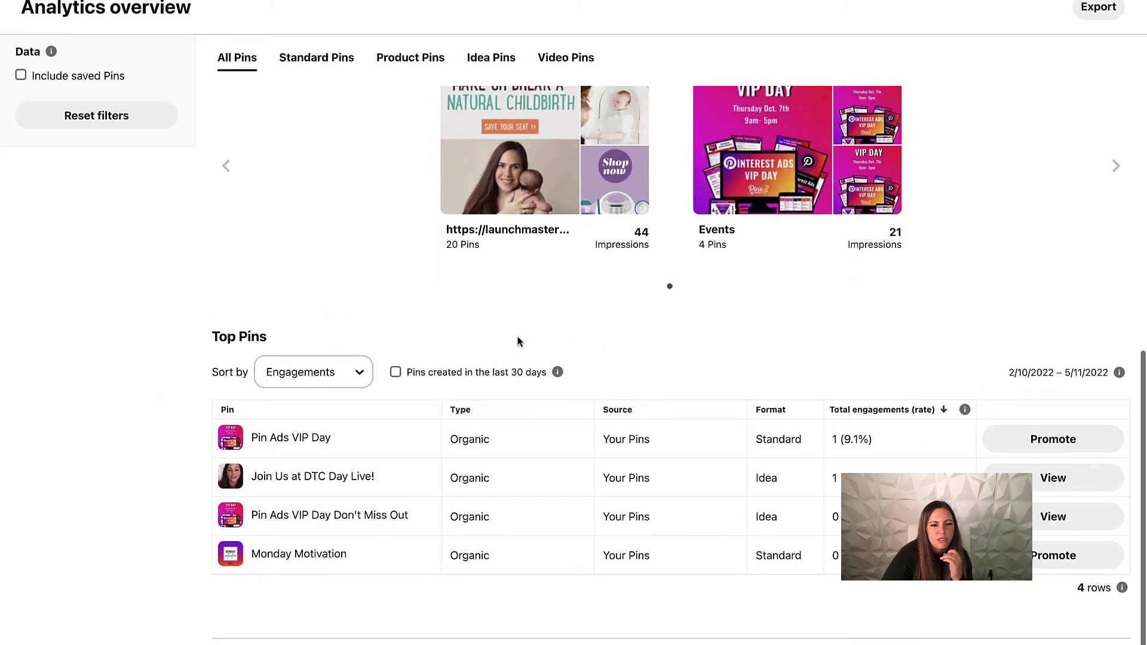
# Try sorting Top Pins by Impressions and Pin clicks, then settle on Saves.
pyautogui.click(362, 374)
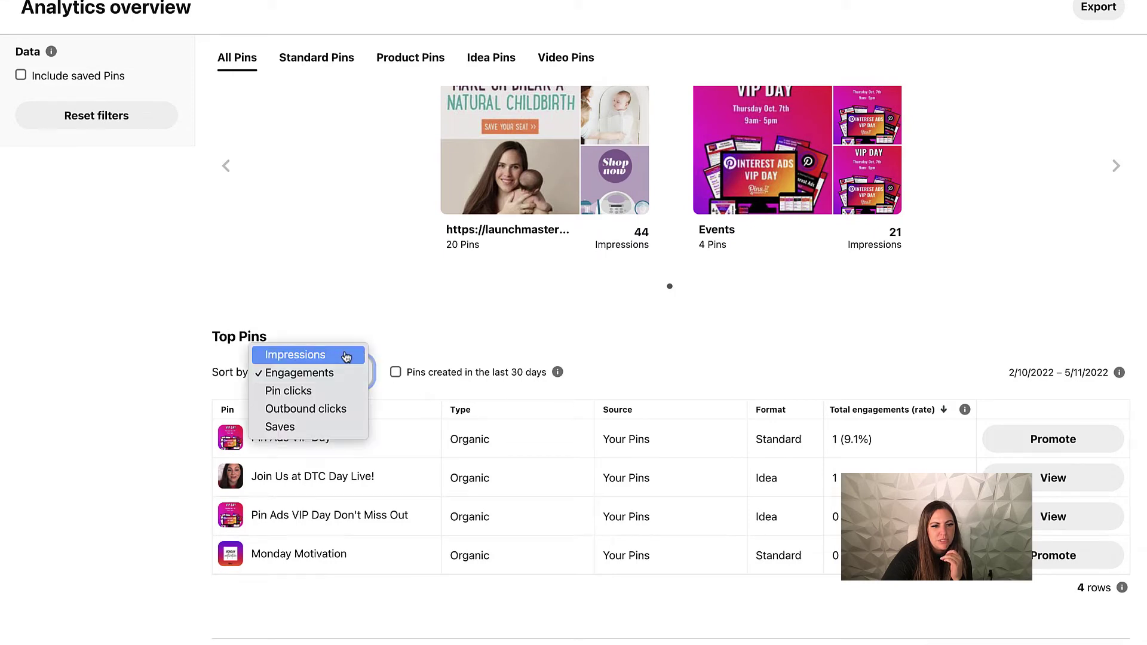
pyautogui.click(361, 355)
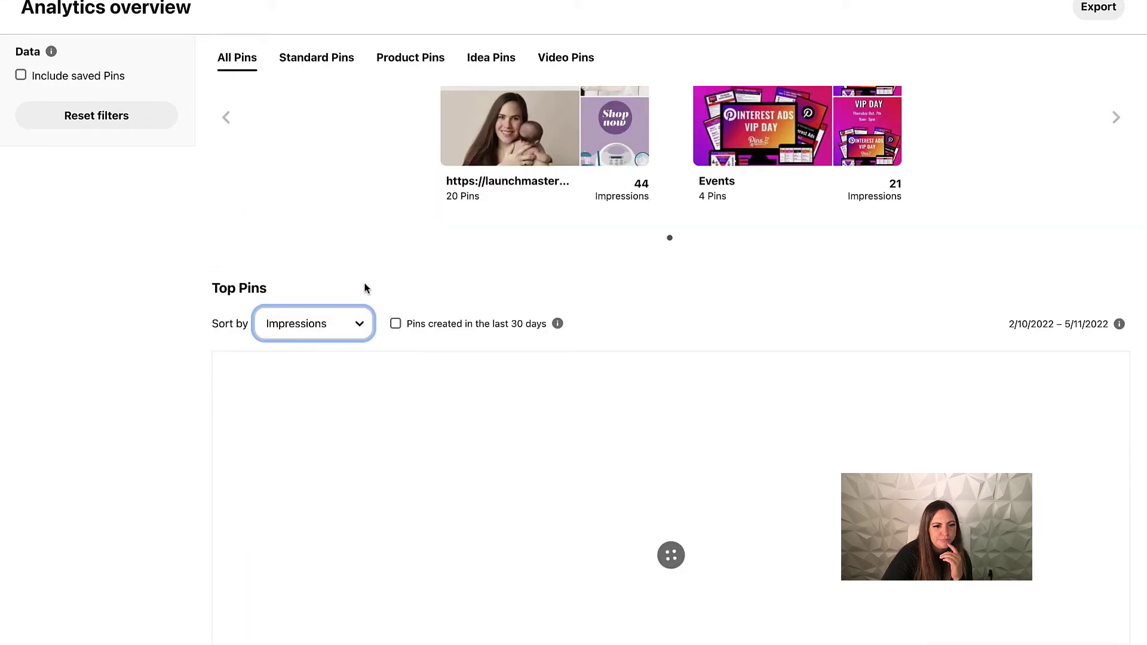
pyautogui.click(360, 371)
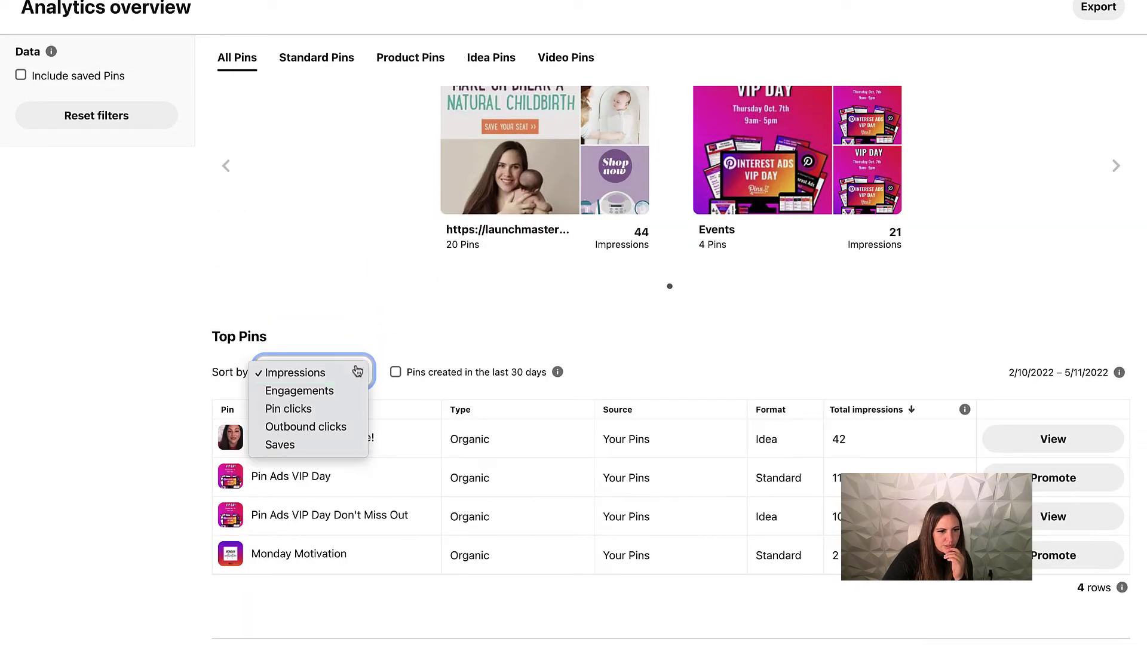
pyautogui.click(344, 408)
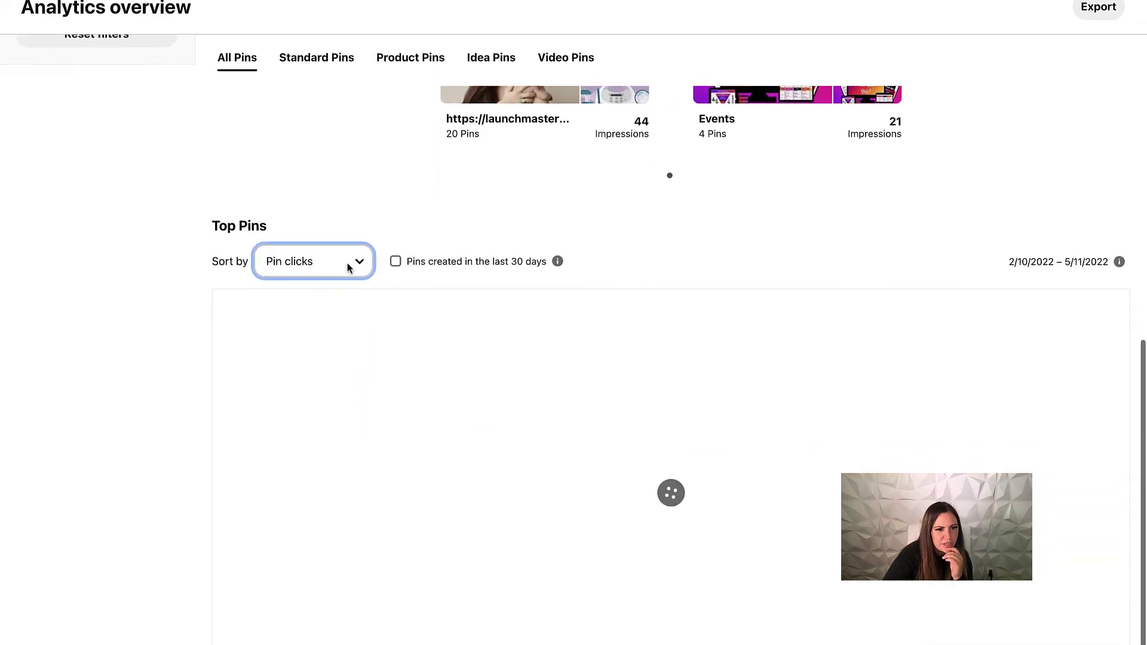
pyautogui.click(355, 343)
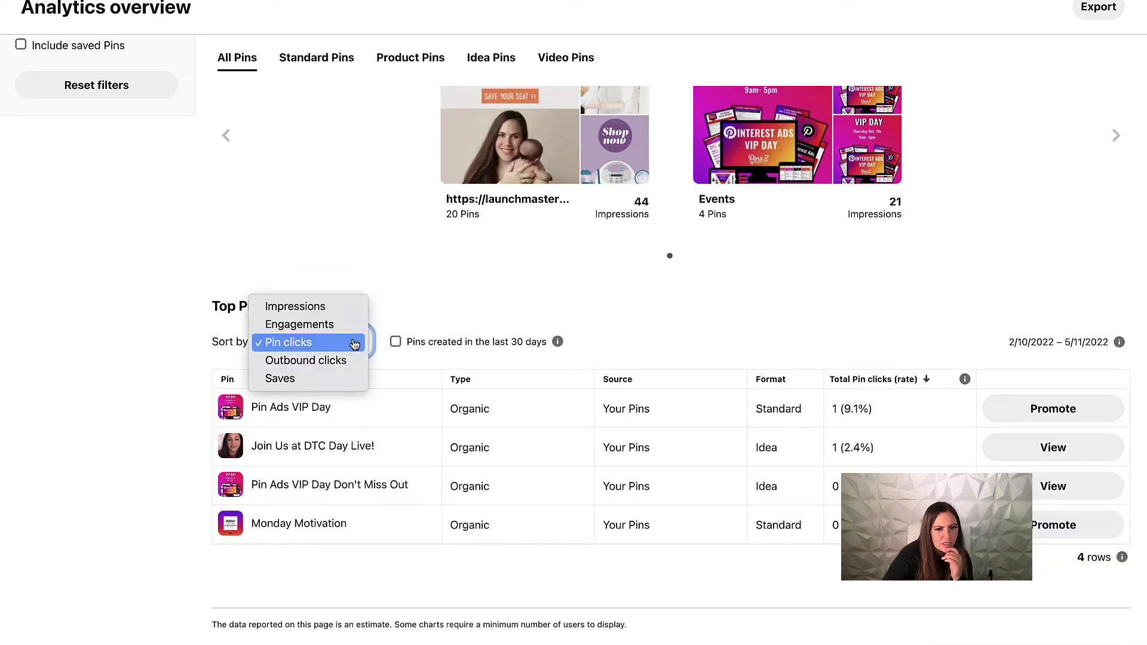
pyautogui.click(345, 379)
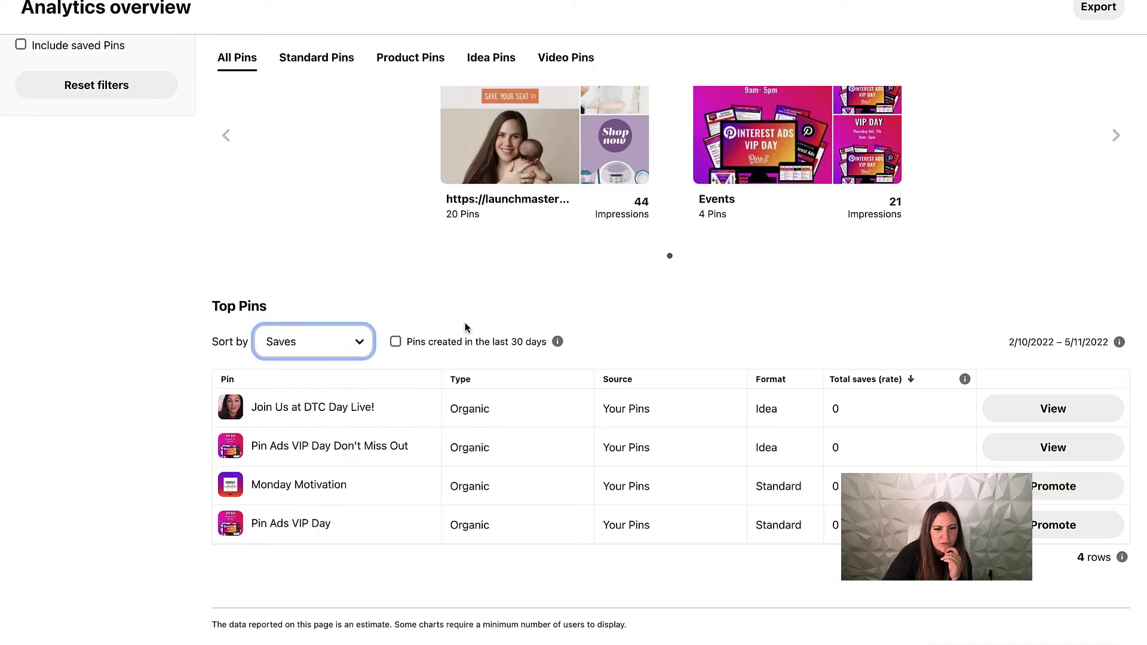
pyautogui.scroll(15, 504, 318)
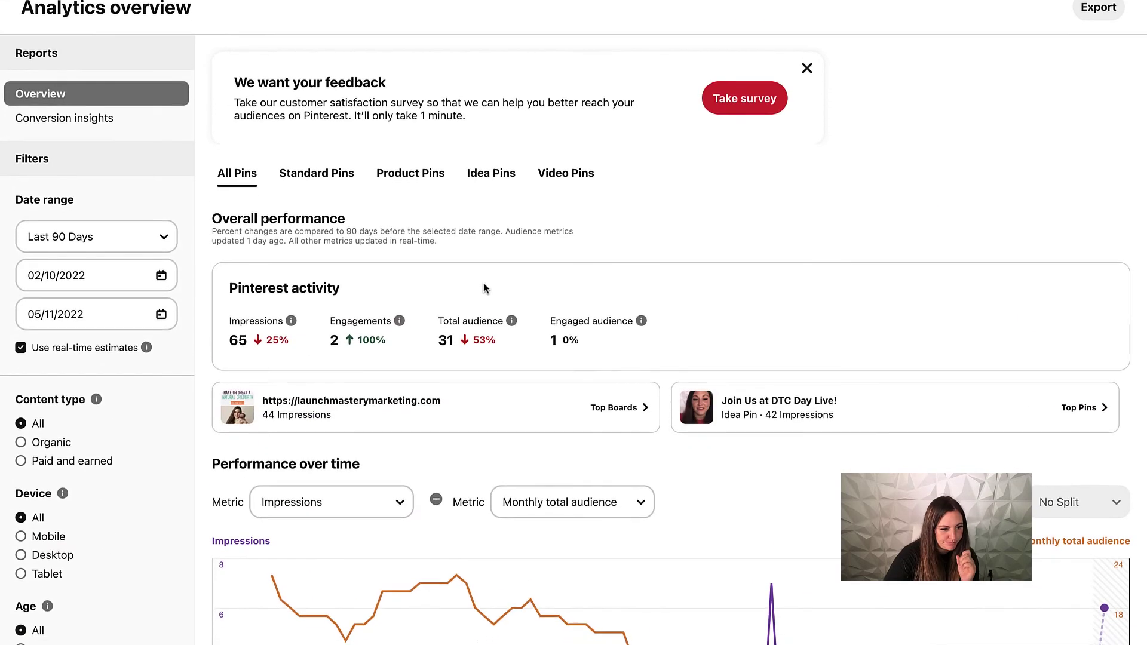
# Filter content type to Paid and earned, then to Organic, so impressions read 56.
pyautogui.scroll(-5, 77, 307)
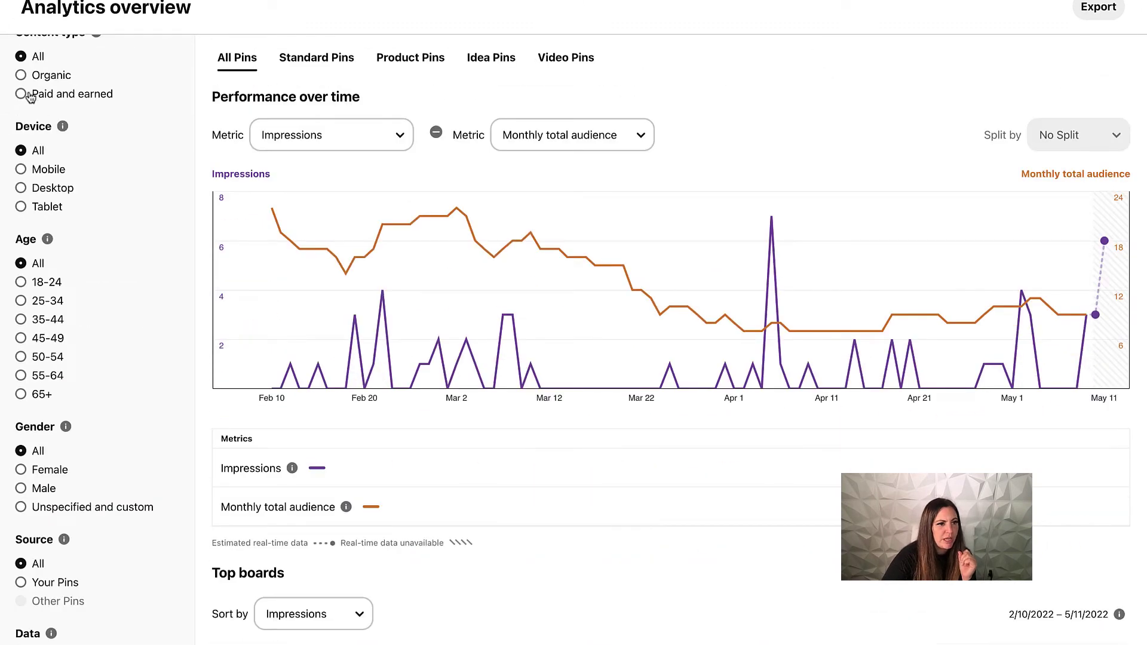
pyautogui.click(21, 94)
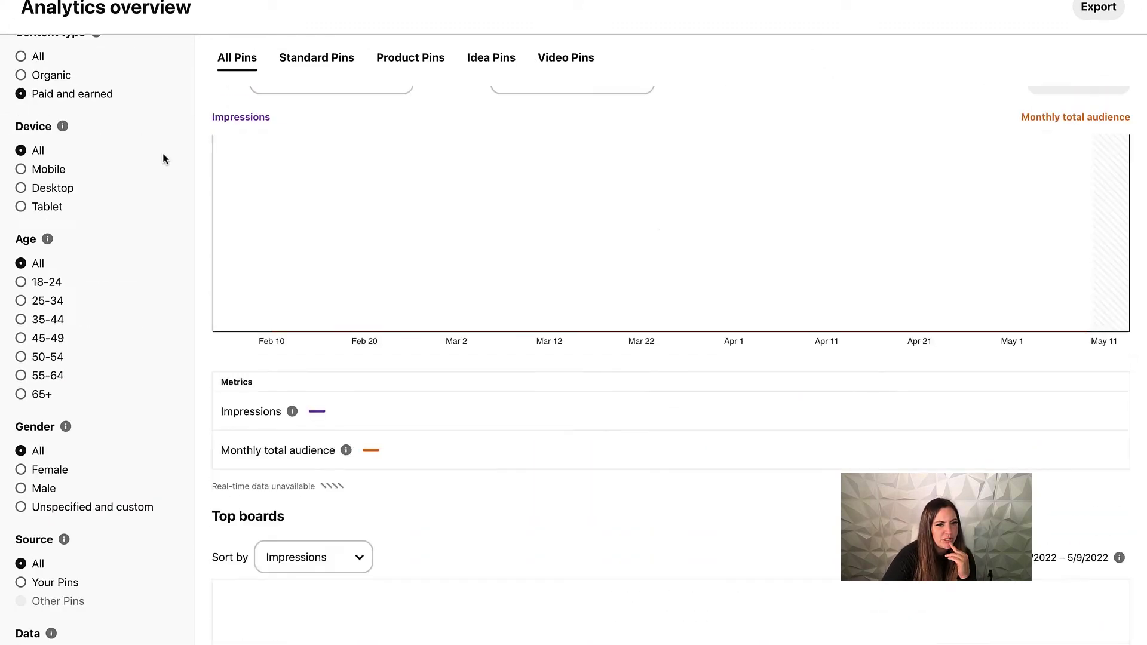
pyautogui.scroll(2, 143, 153)
pyautogui.scroll(2, 144, 152)
pyautogui.scroll(-3, 69, 218)
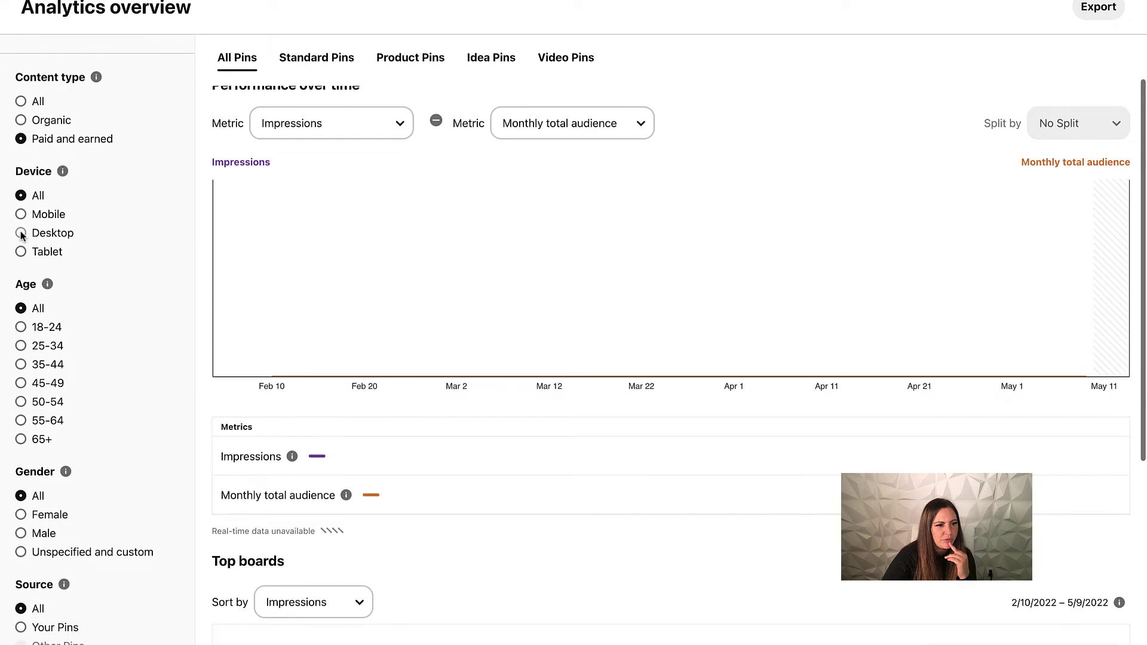
pyautogui.click(19, 123)
pyautogui.scroll(-3, 127, 216)
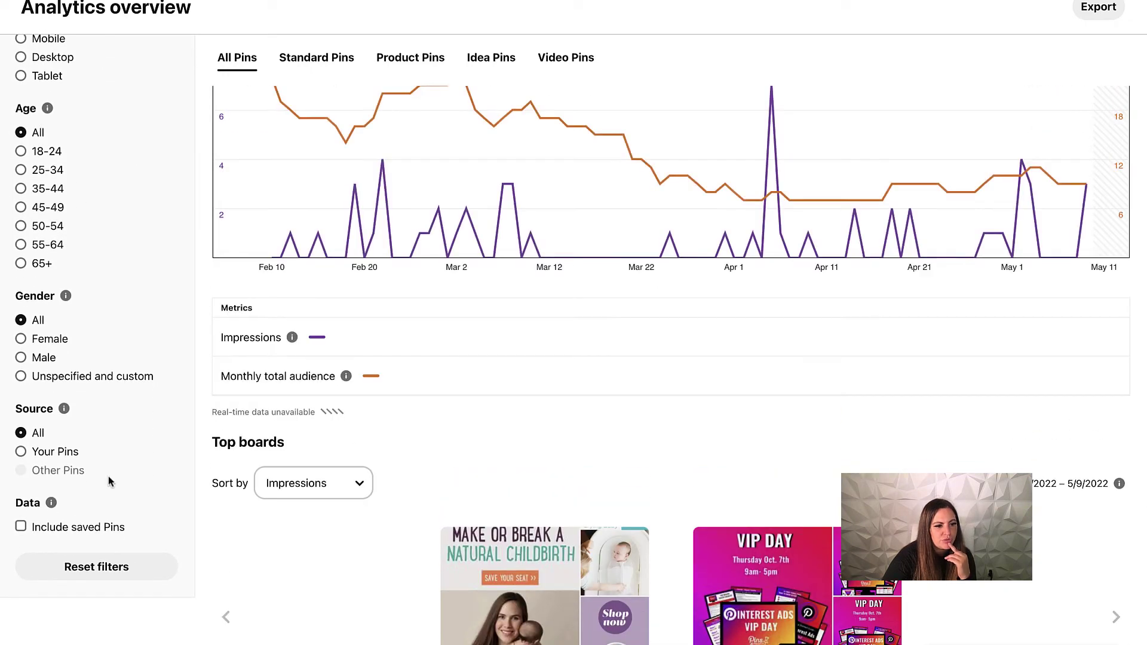
pyautogui.scroll(8, 83, 382)
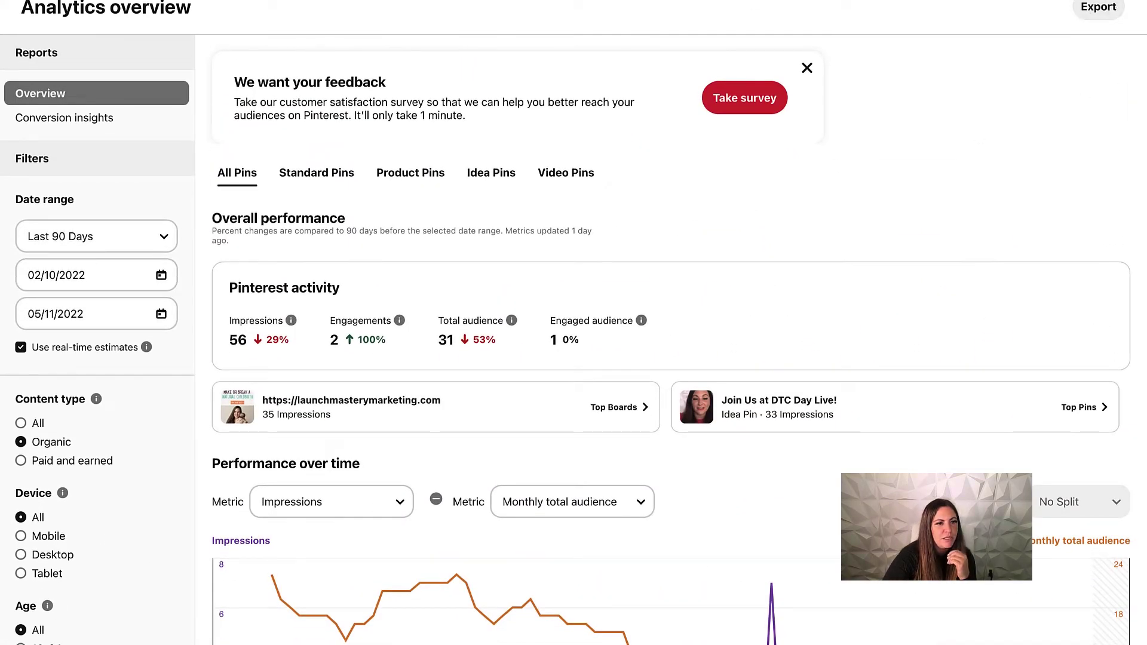
pyautogui.click(162, 1)
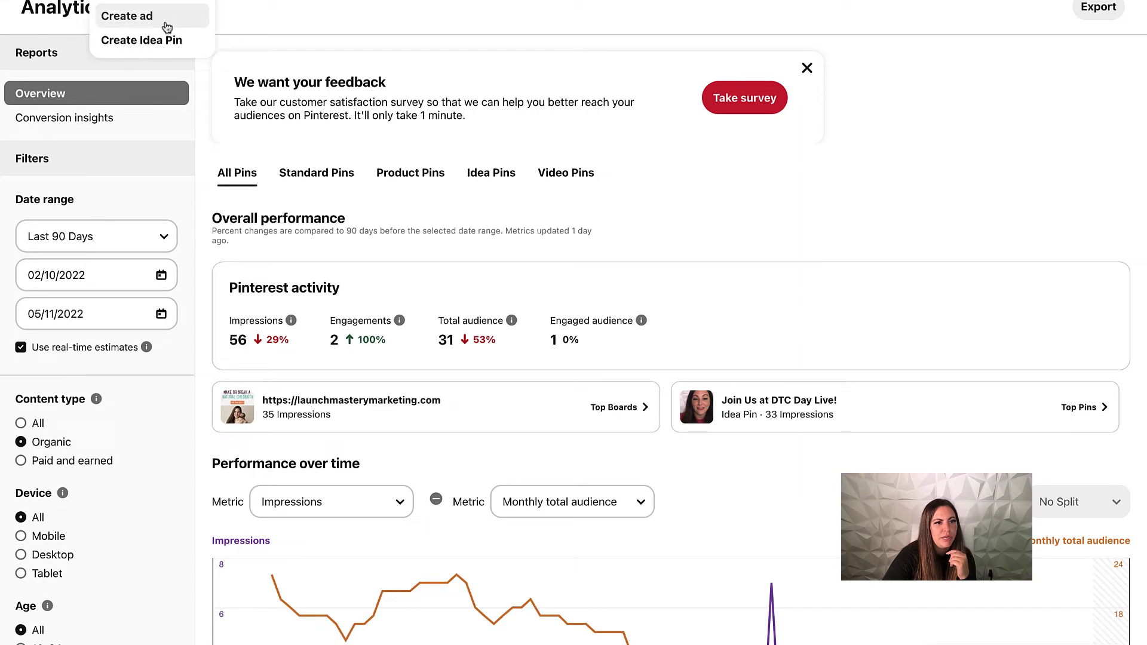
# Open the Audience insights report and set Audience 1 to Your engaged audience.
pyautogui.click(236, 2)
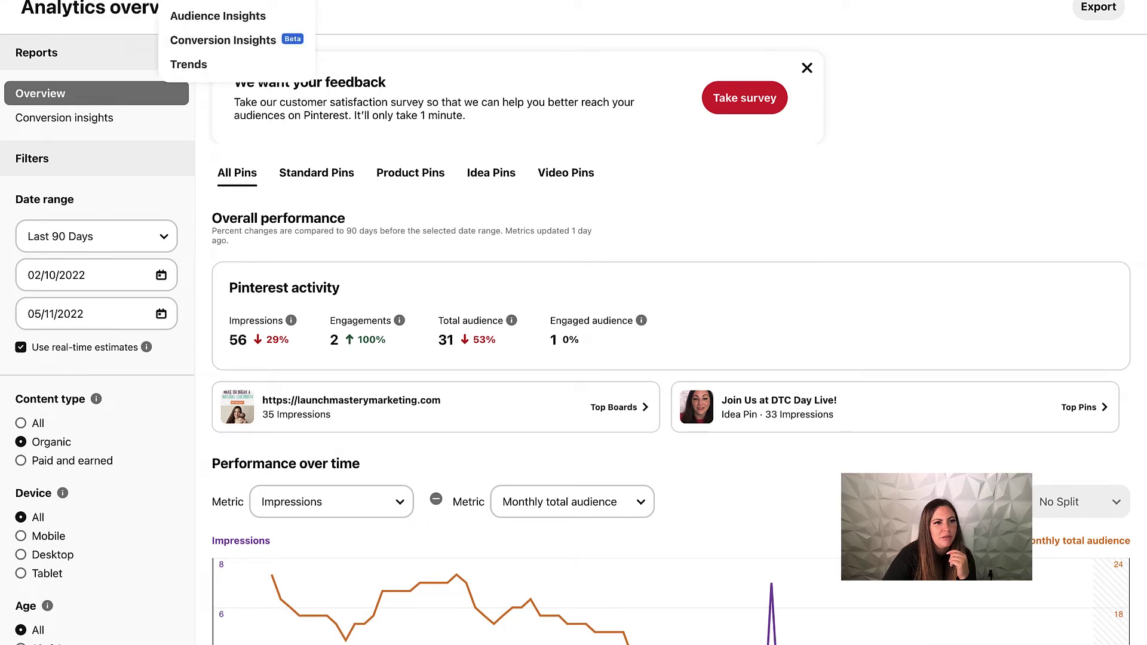
pyautogui.click(234, 16)
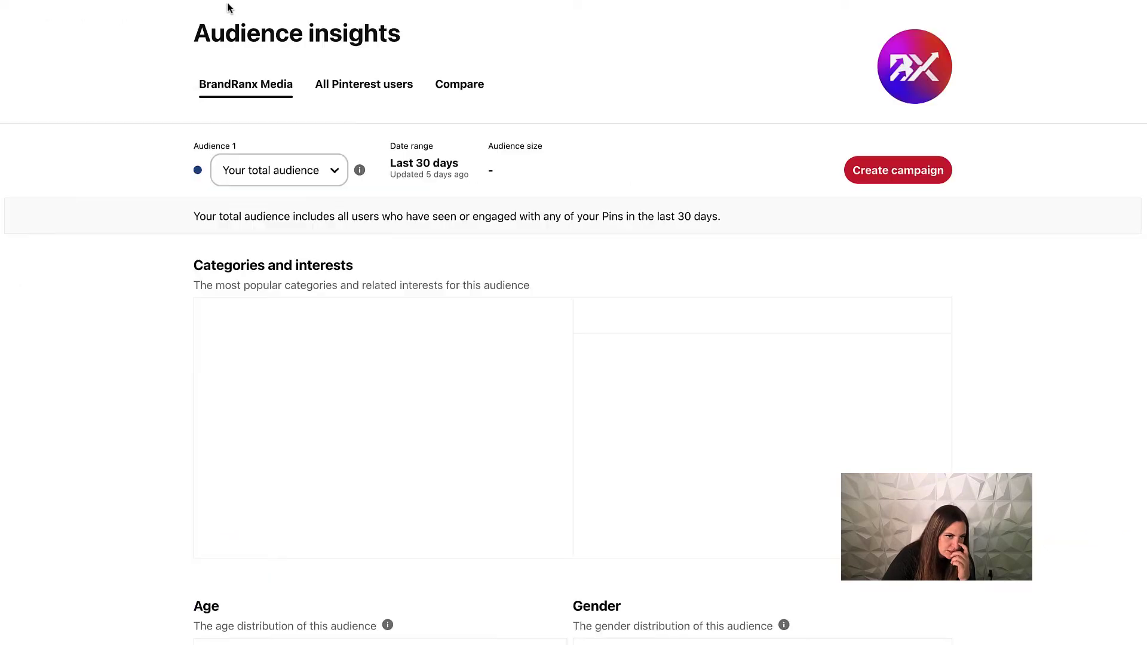
pyautogui.click(331, 187)
pyautogui.click(325, 190)
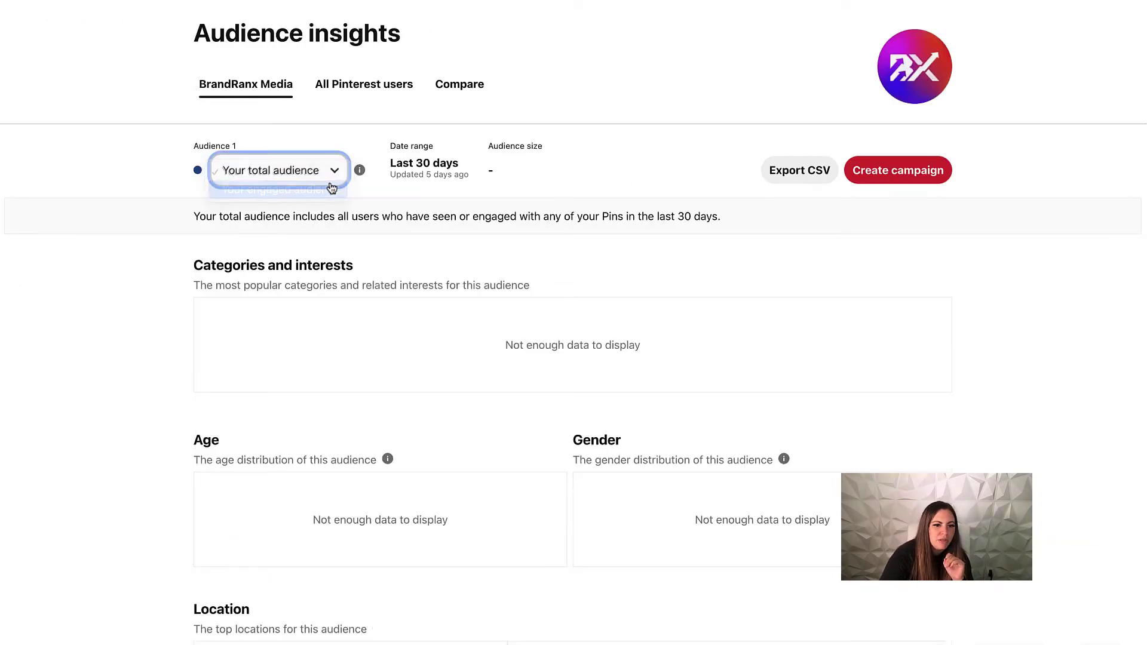
pyautogui.scroll(-6, 540, 164)
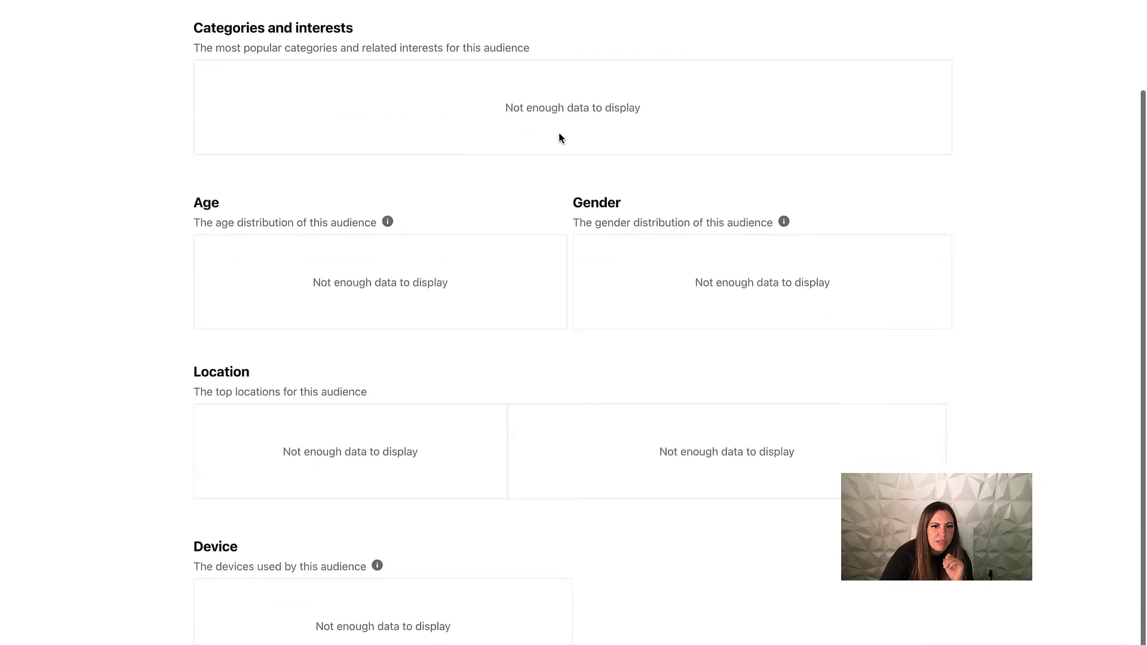
pyautogui.scroll(-2, 512, 251)
pyautogui.scroll(8, 504, 228)
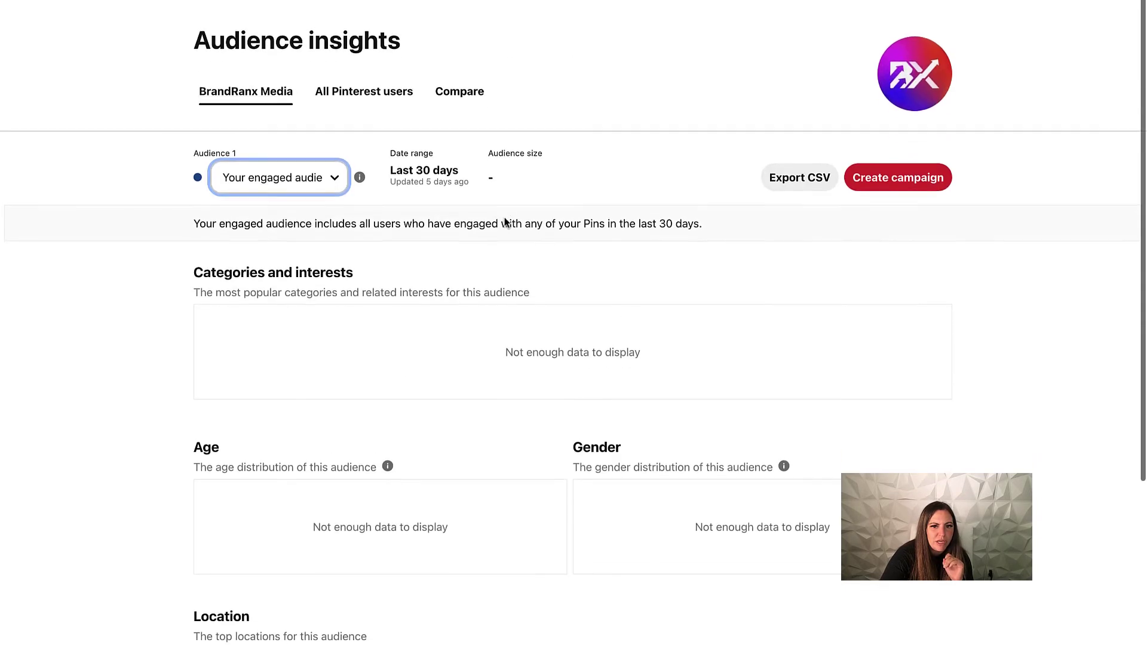
# Switch Audience insights to All Pinterest users and scroll through its charts.
pyautogui.click(371, 95)
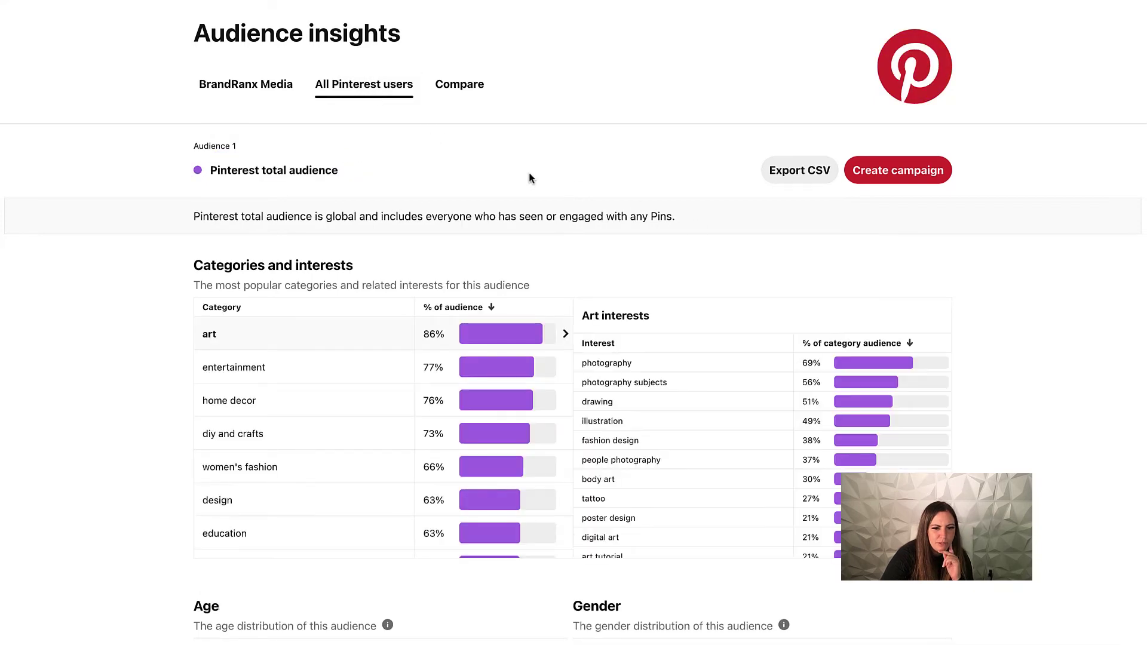
pyautogui.scroll(-3, 550, 180)
pyautogui.scroll(-1, 550, 179)
pyautogui.scroll(-2, 598, 254)
pyautogui.scroll(-5, 312, 177)
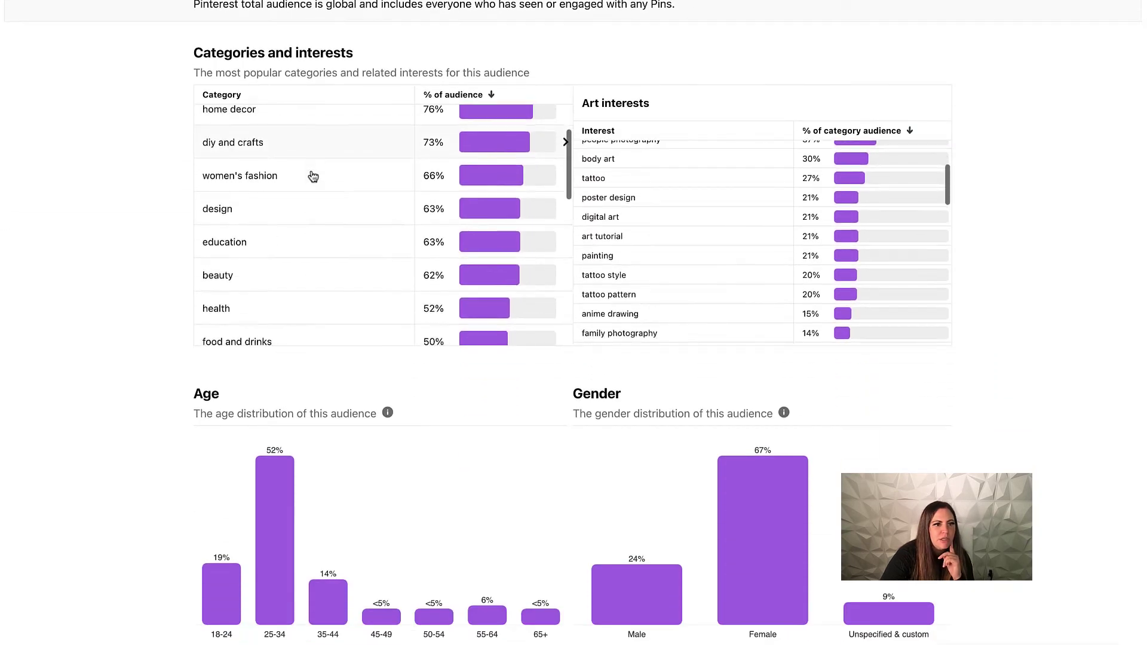
pyautogui.scroll(-8, 314, 175)
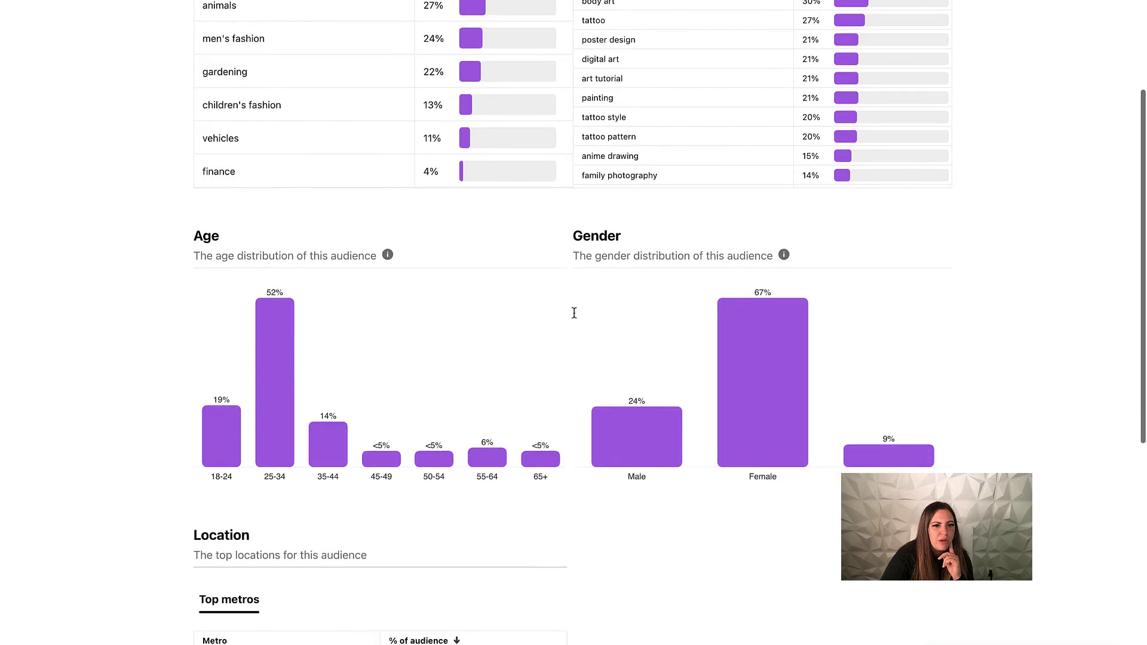
pyautogui.scroll(2, 695, 186)
pyautogui.scroll(-2, 573, 331)
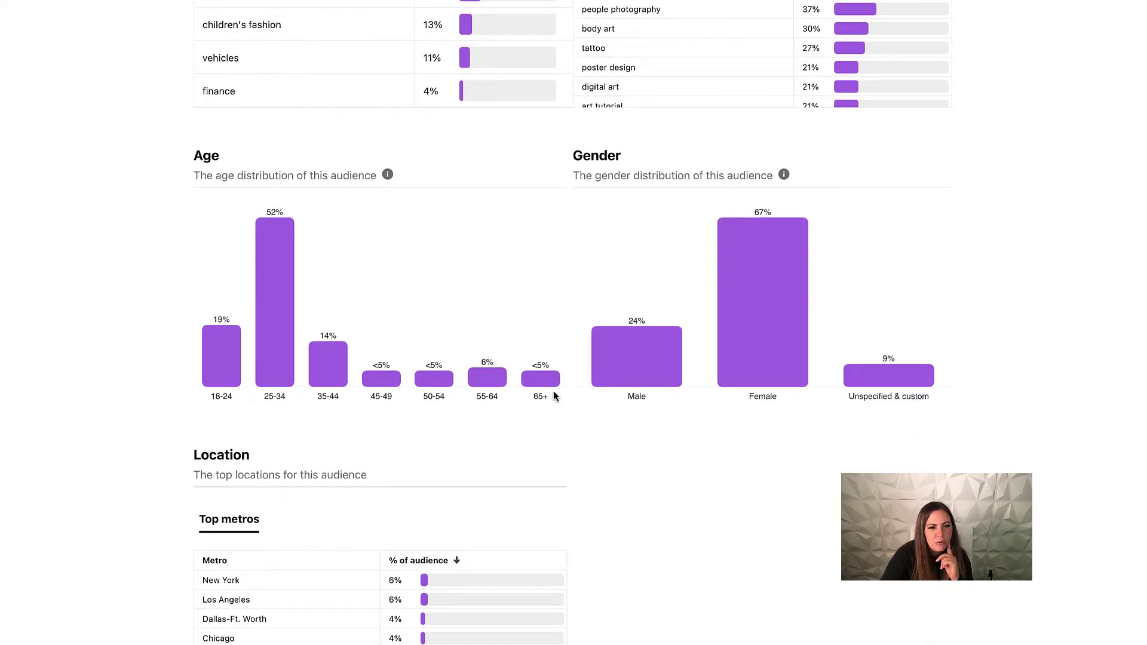
# Finish reviewing the charts and advance the presentation to the next slide.
pyautogui.scroll(-1, 546, 275)
pyautogui.scroll(-7, 548, 275)
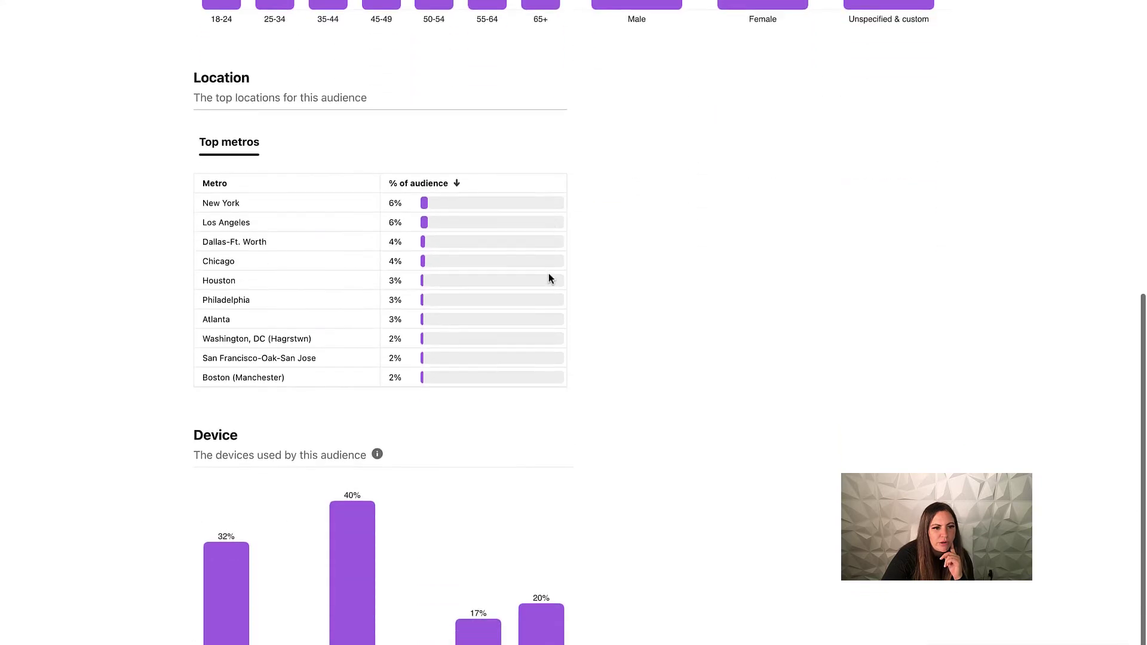
pyautogui.scroll(15, 583, 288)
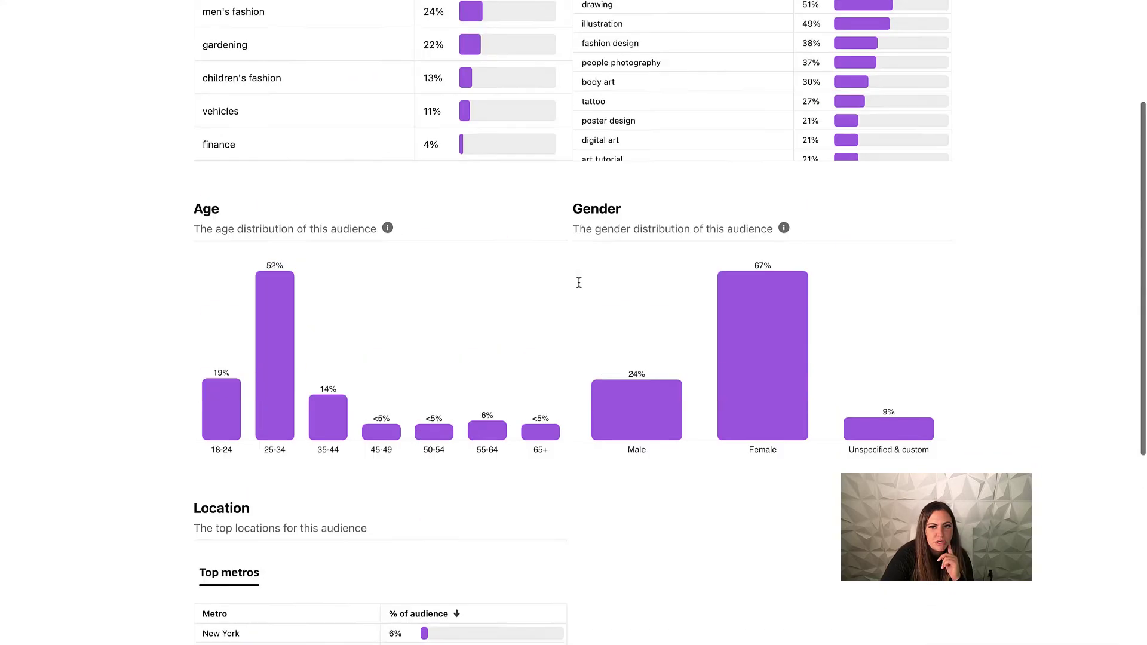
pyautogui.scroll(-1, 579, 281)
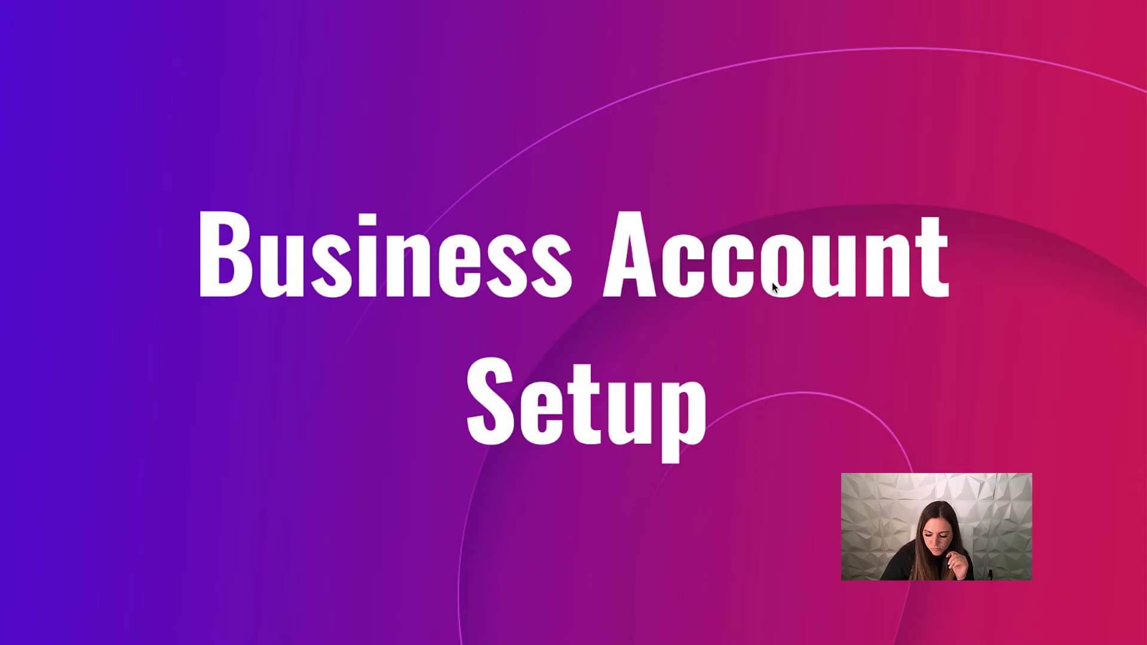
pyautogui.press('Right')
pyautogui.press('Right')
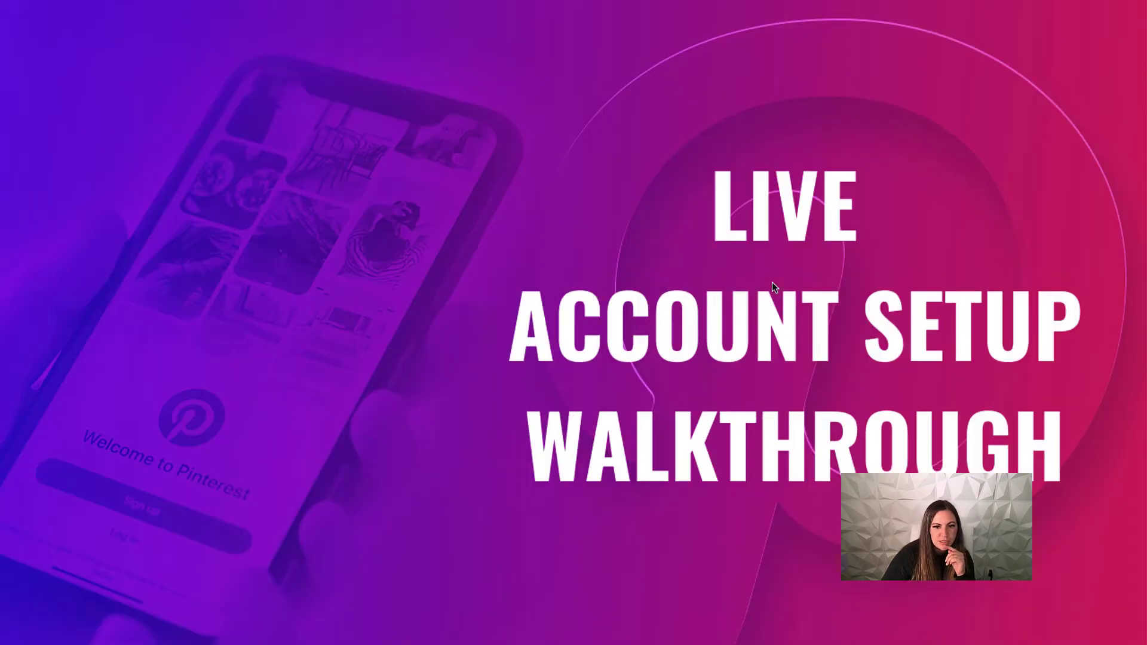